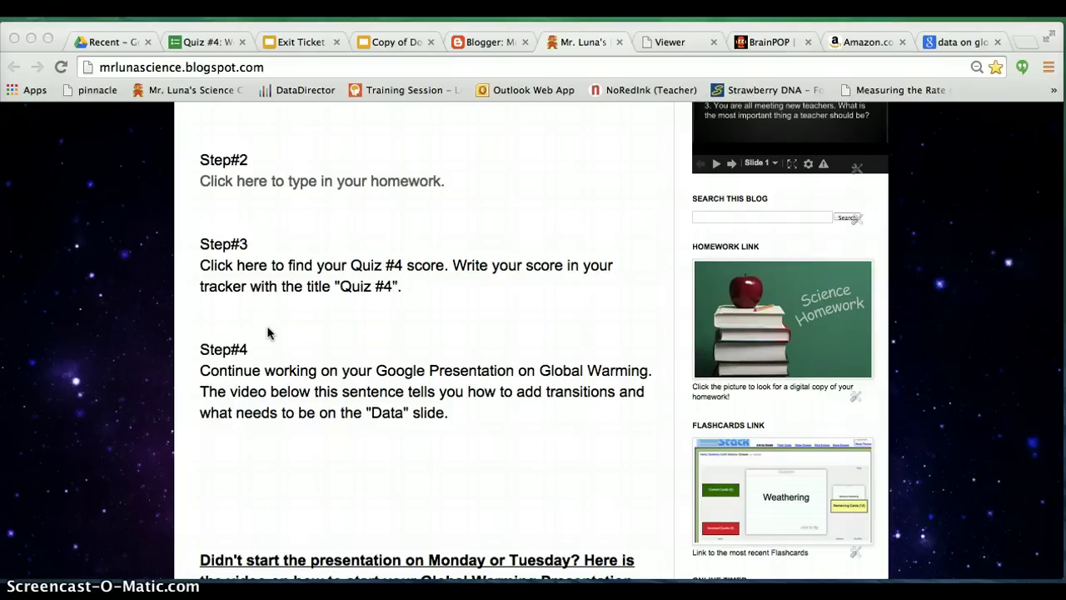
# Step: Scroll down to the RUBRIC section and enlarge the Global Warming Unit rubric image
pyautogui.scroll(-1, 440, 364)
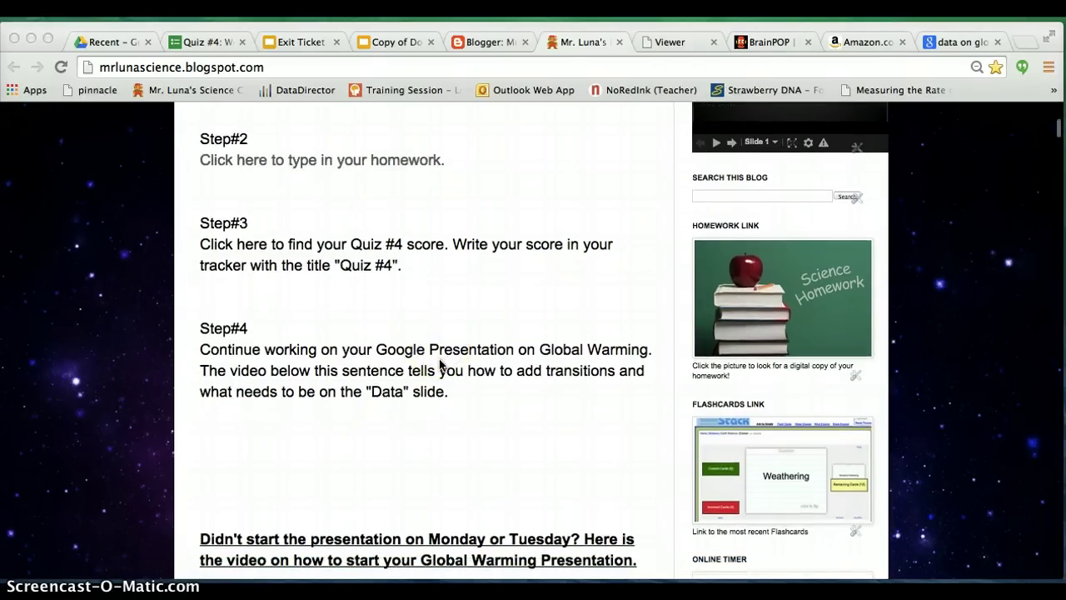
pyautogui.scroll(-7, 440, 364)
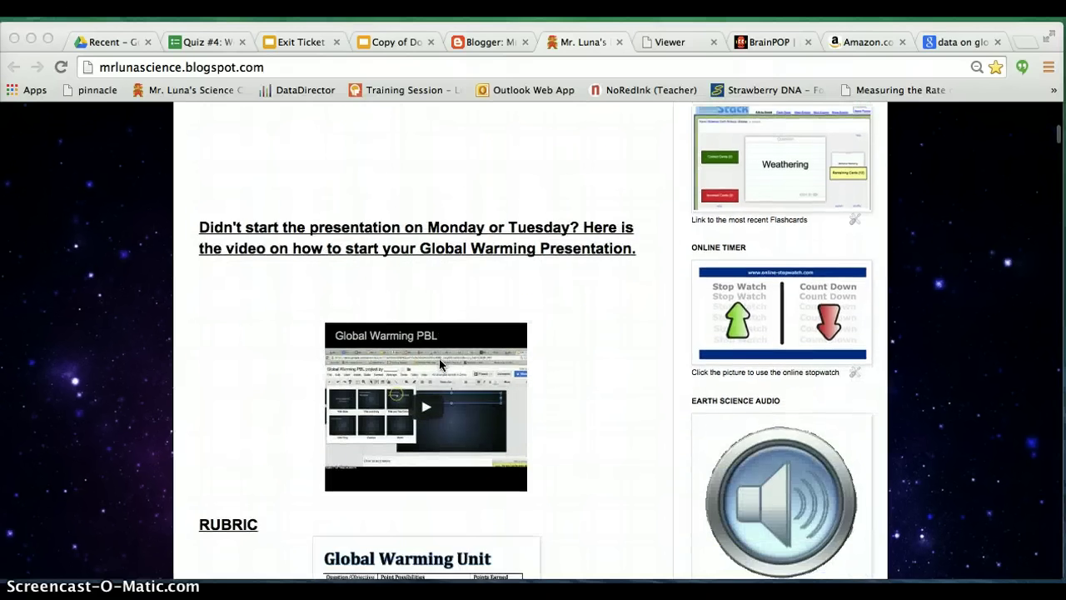
pyautogui.scroll(-10, 440, 364)
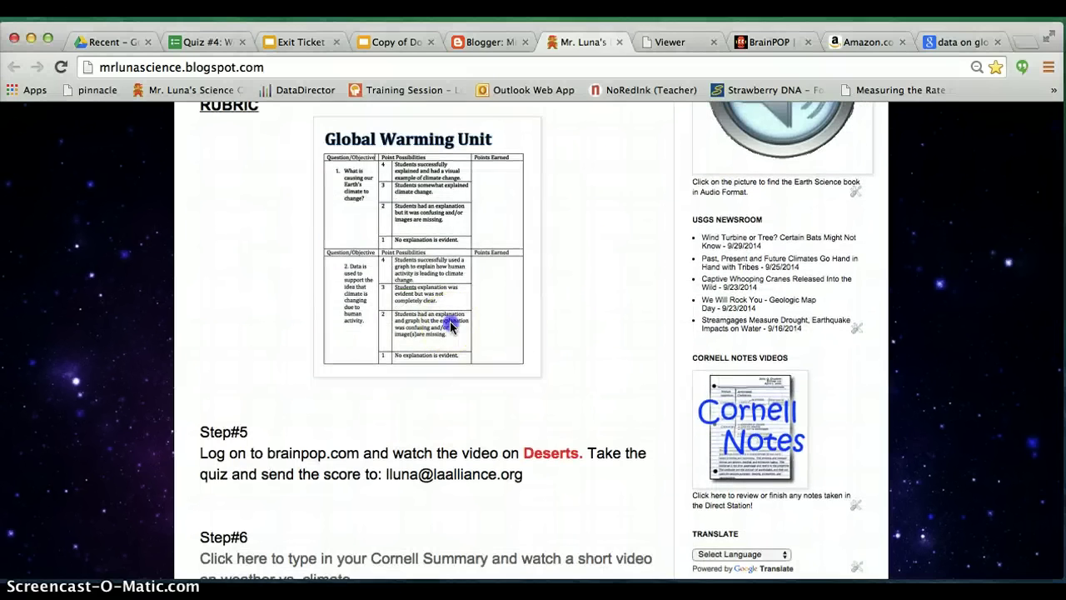
pyautogui.click(446, 287)
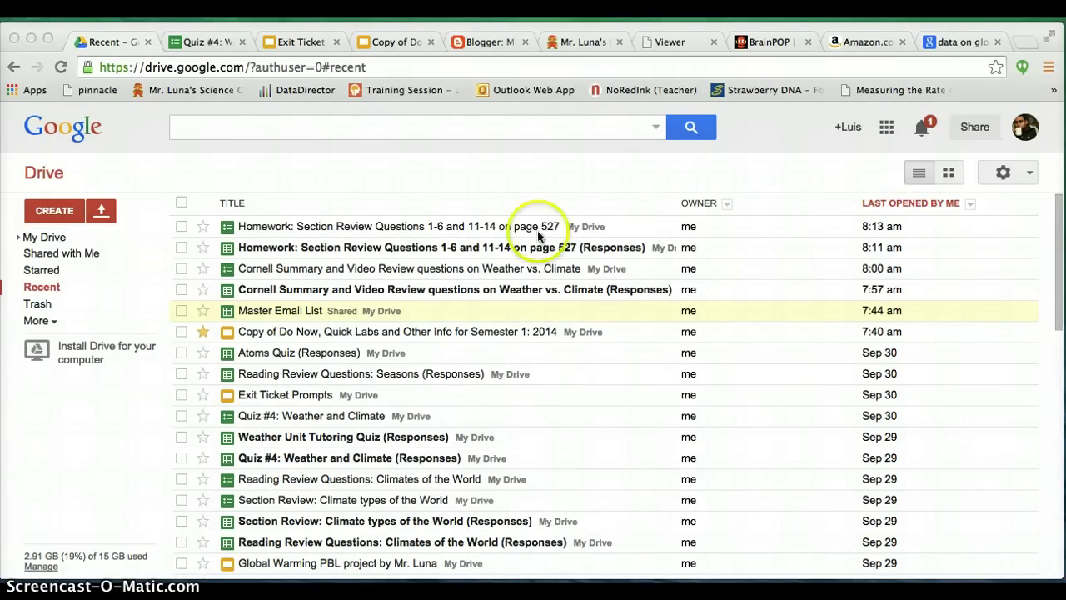
# Step: Open the Global Warming PBL project presentation from Google Drive's Recent list
pyautogui.click(885, 131)
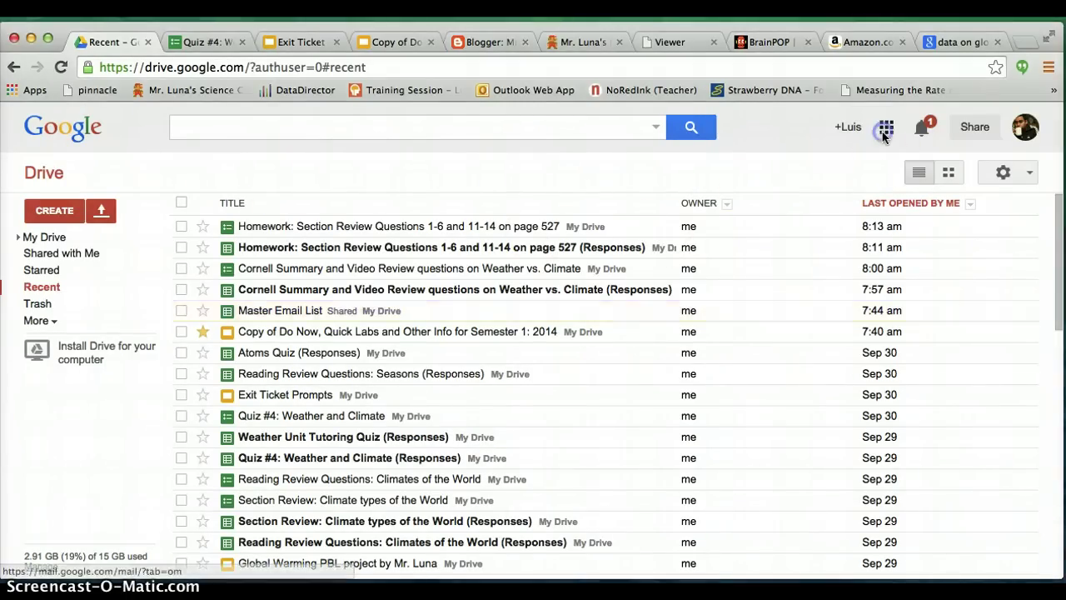
pyautogui.click(886, 126)
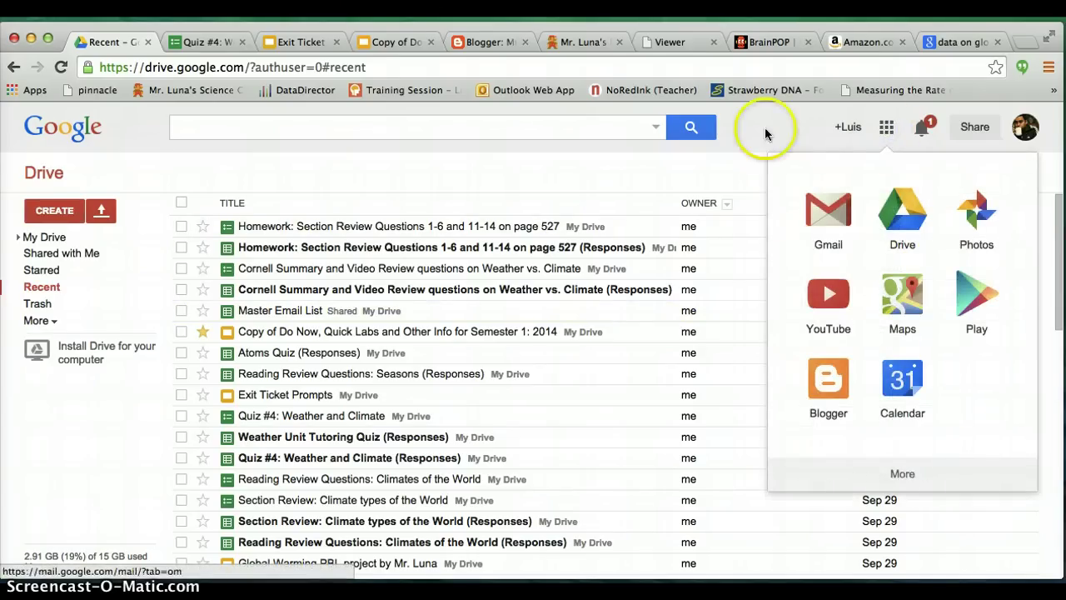
pyautogui.click(682, 163)
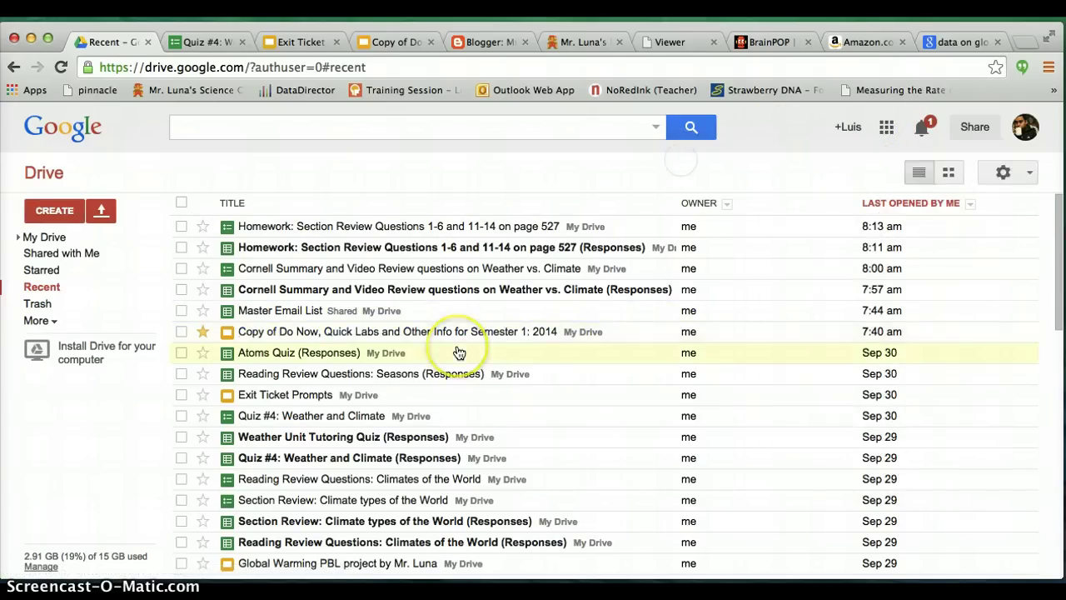
pyautogui.scroll(-1, 457, 350)
pyautogui.scroll(-4, 458, 349)
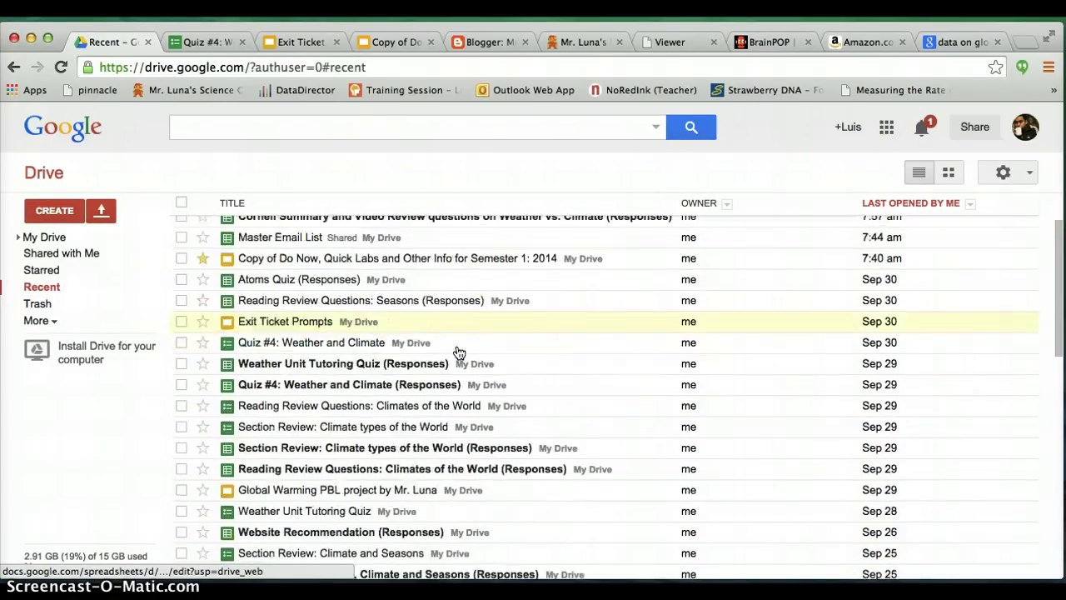
pyautogui.click(387, 406)
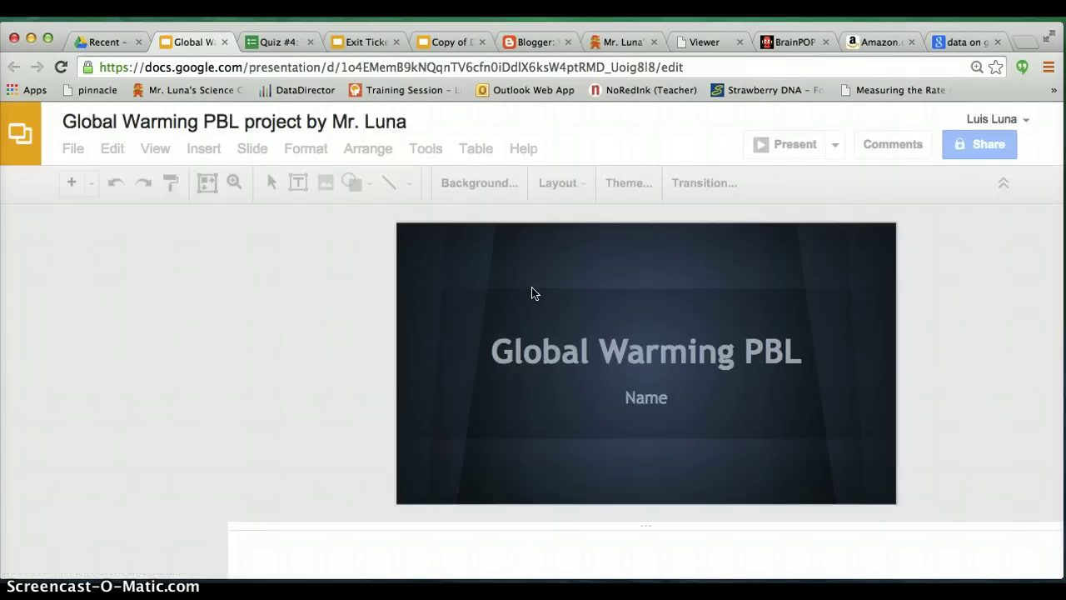
# Step: Add a blank slide after slide 2, then switch to the 'data on global warming' results
pyautogui.click(272, 307)
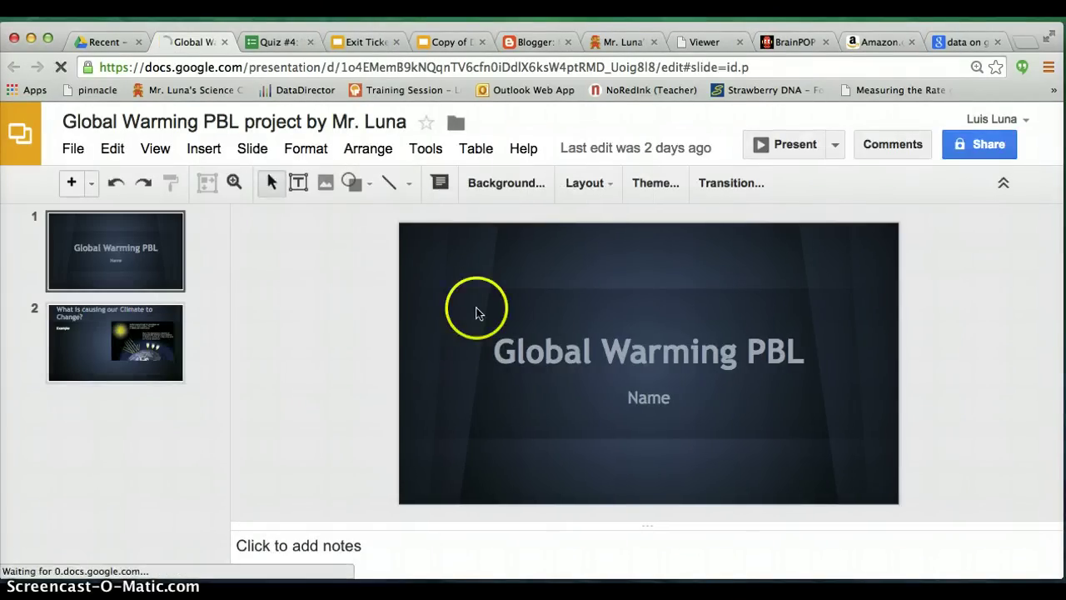
pyautogui.click(545, 351)
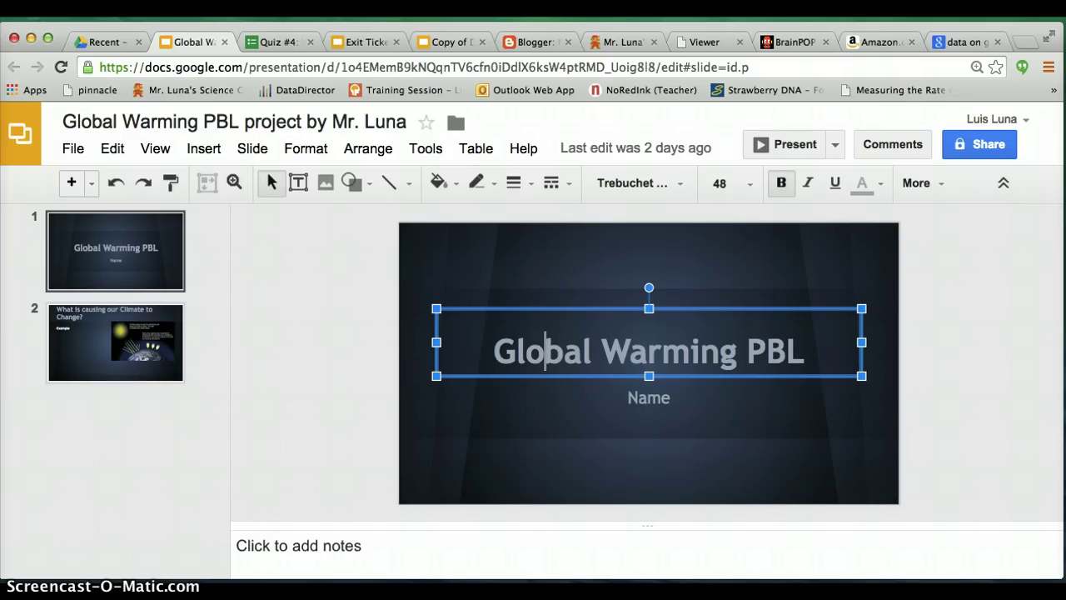
pyautogui.click(166, 333)
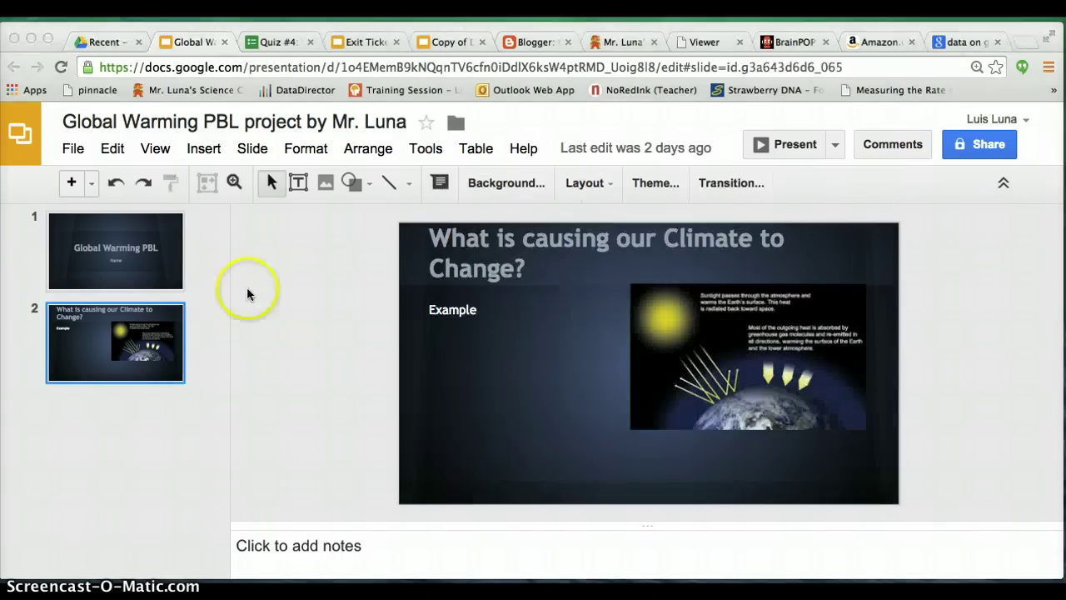
pyautogui.click(72, 184)
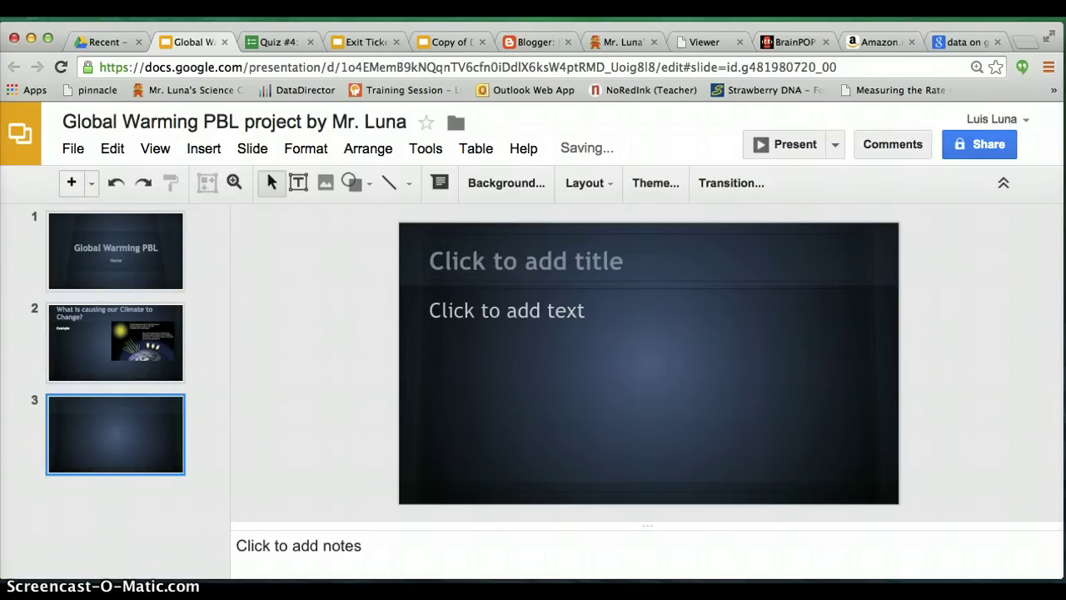
pyautogui.press('super+9')
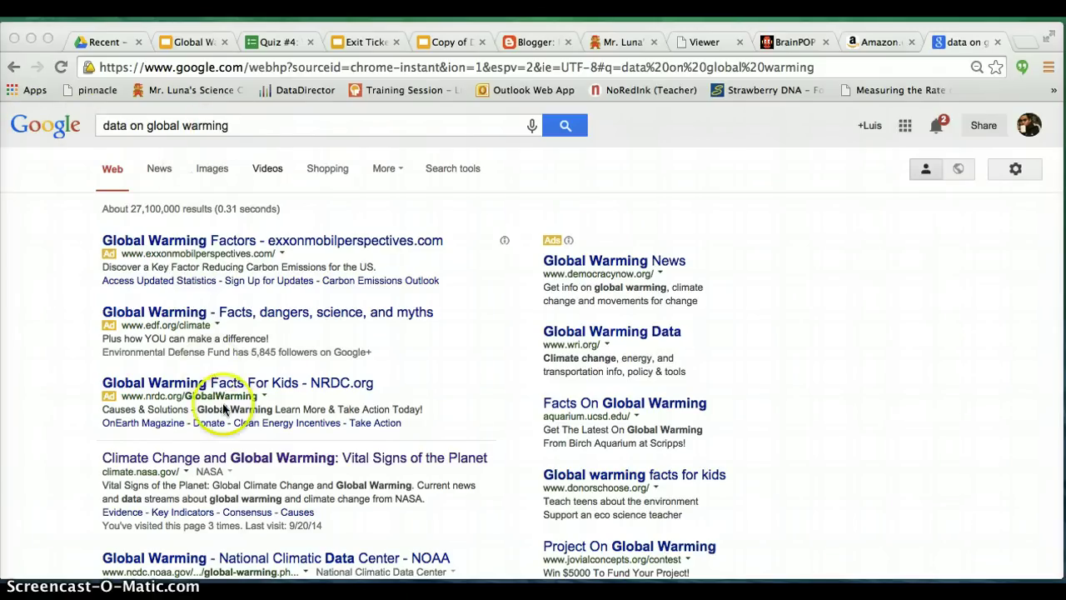
# Step: Check the NOAA result, return, and open NASA's Climate Change and Global Warming site
pyautogui.scroll(-3, 223, 409)
pyautogui.scroll(-2, 224, 408)
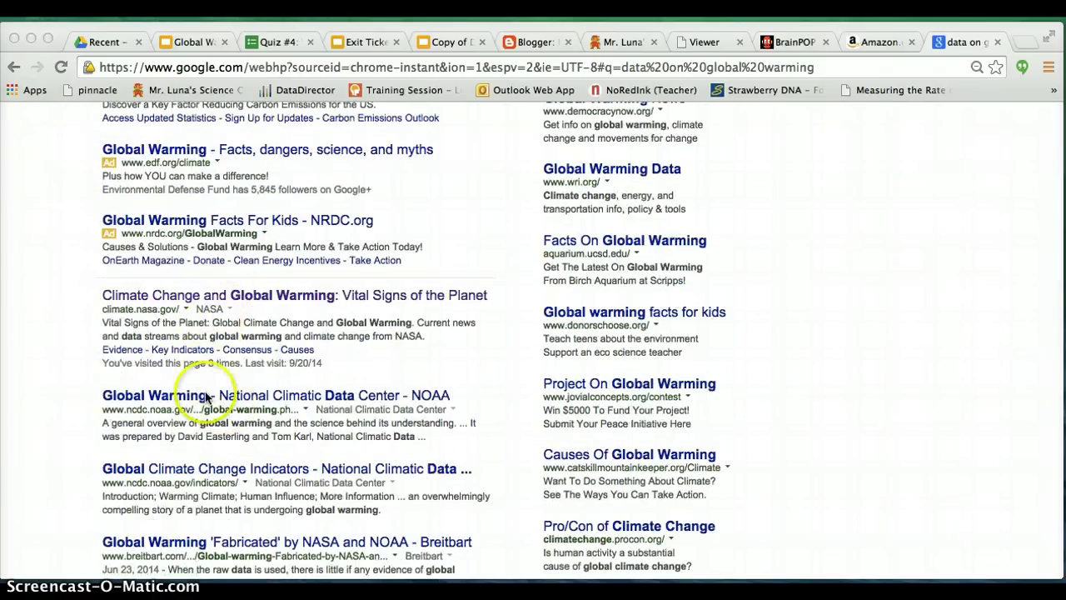
pyautogui.click(52, 321)
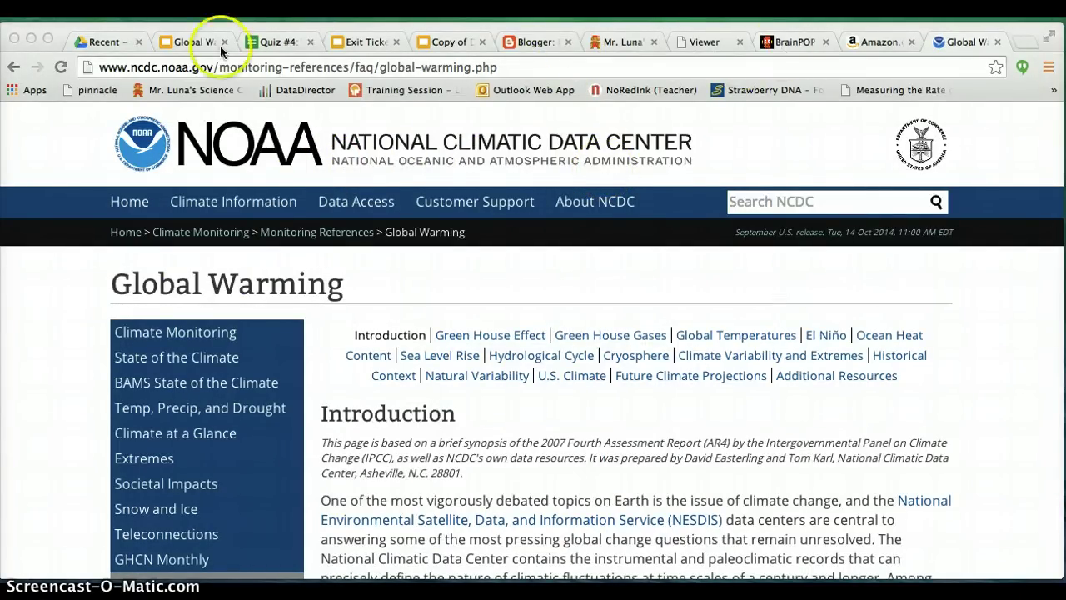
pyautogui.click(14, 67)
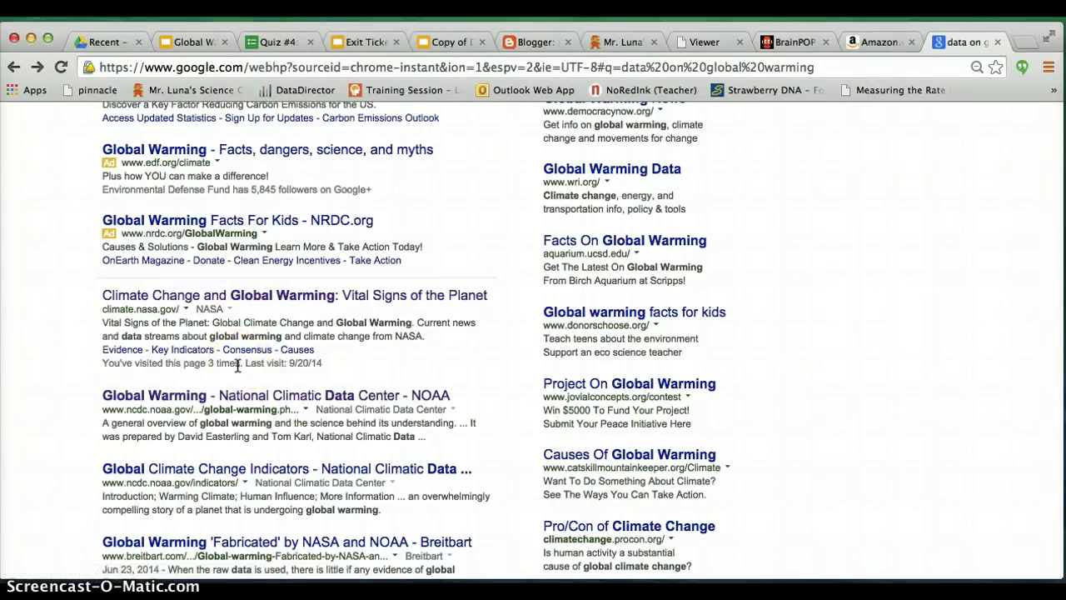
pyautogui.click(177, 301)
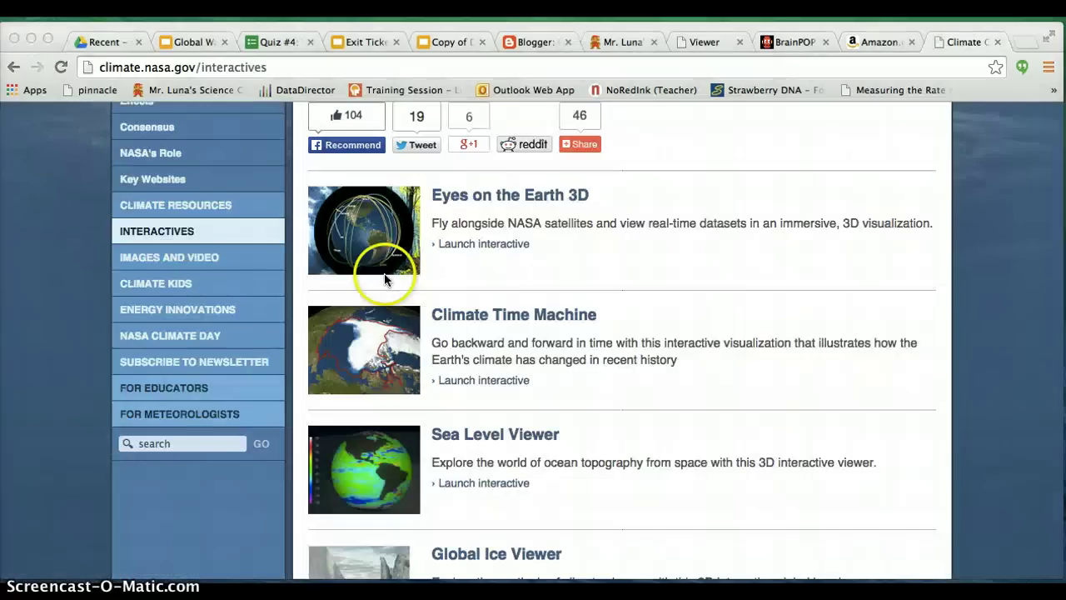
# Step: Launch Climate Time Machine from the NASA site's Interactives menu
pyautogui.scroll(5, 384, 277)
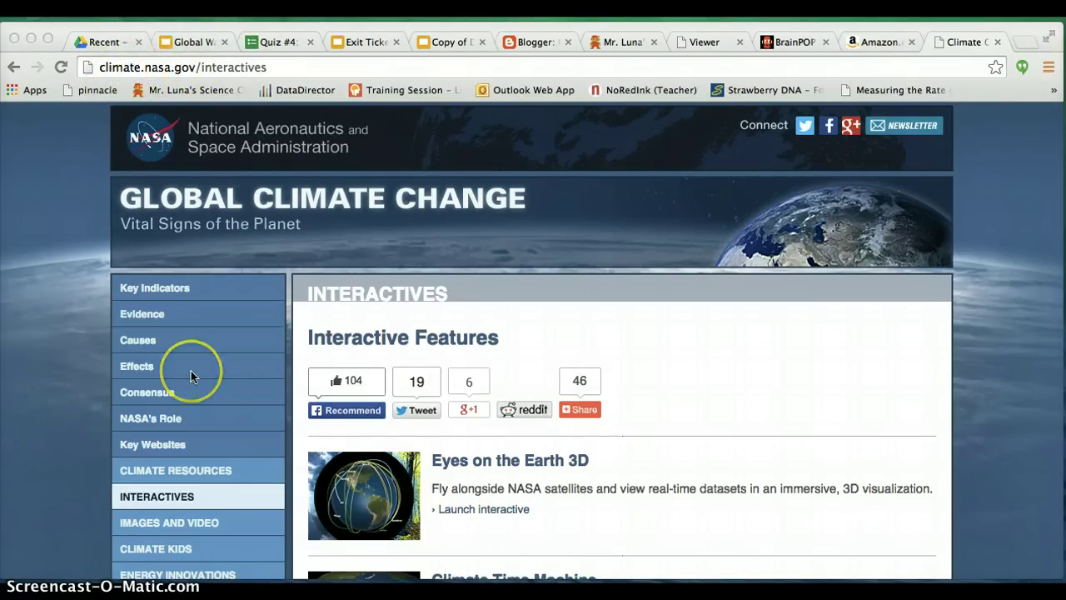
pyautogui.scroll(-3, 191, 371)
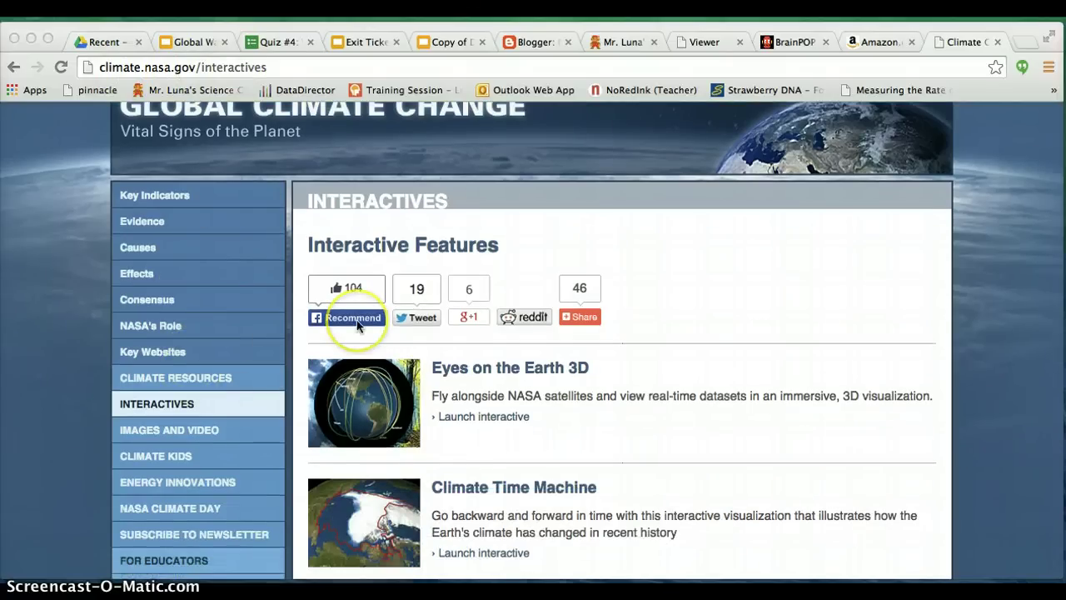
pyautogui.scroll(-2, 322, 424)
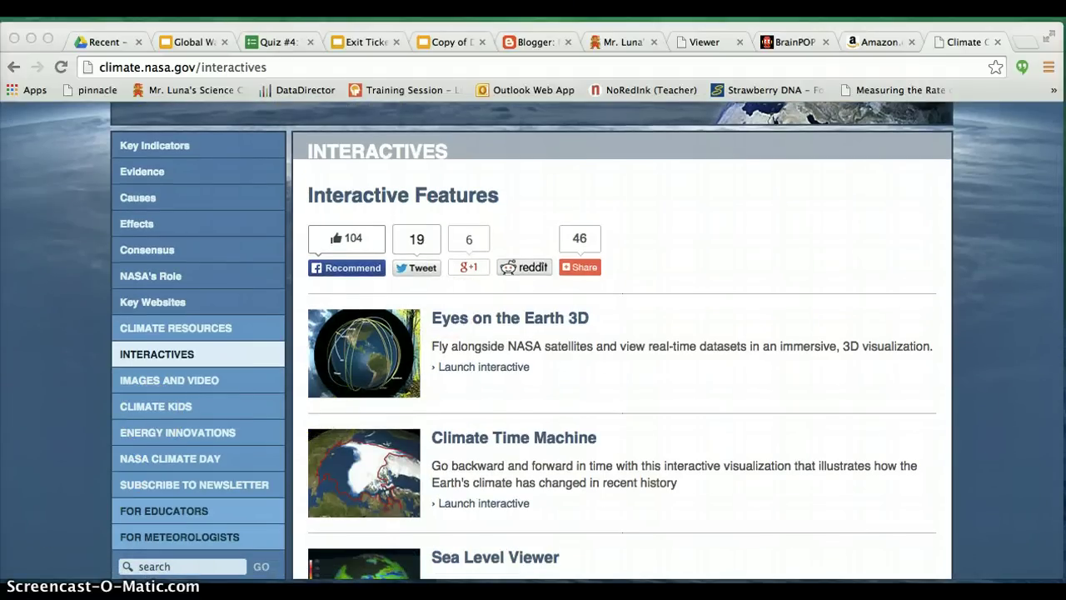
pyautogui.click(81, 336)
pyautogui.moveTo(154, 359)
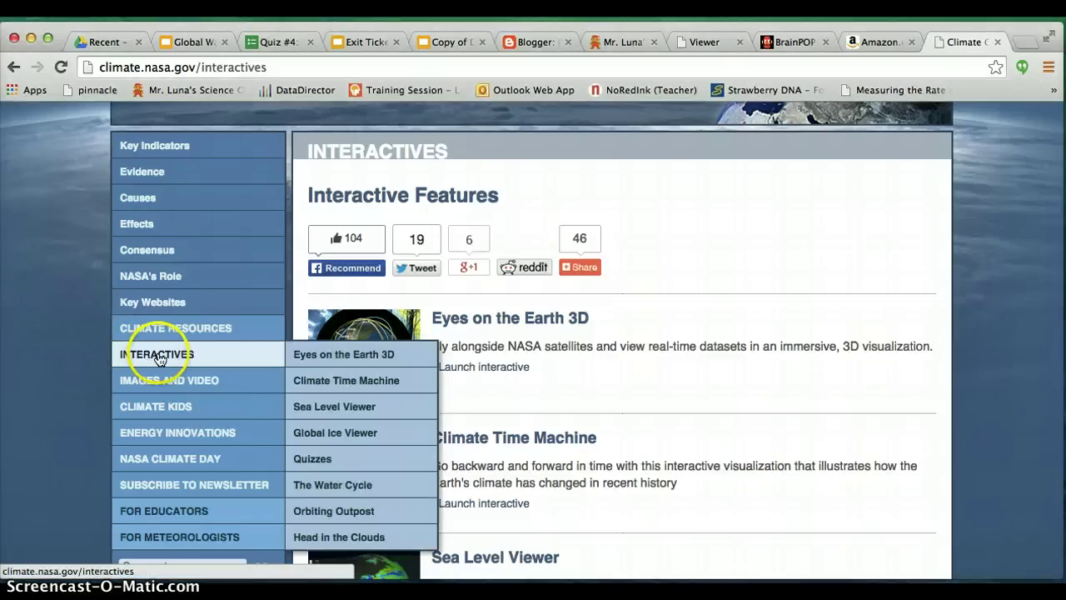
pyautogui.click(364, 380)
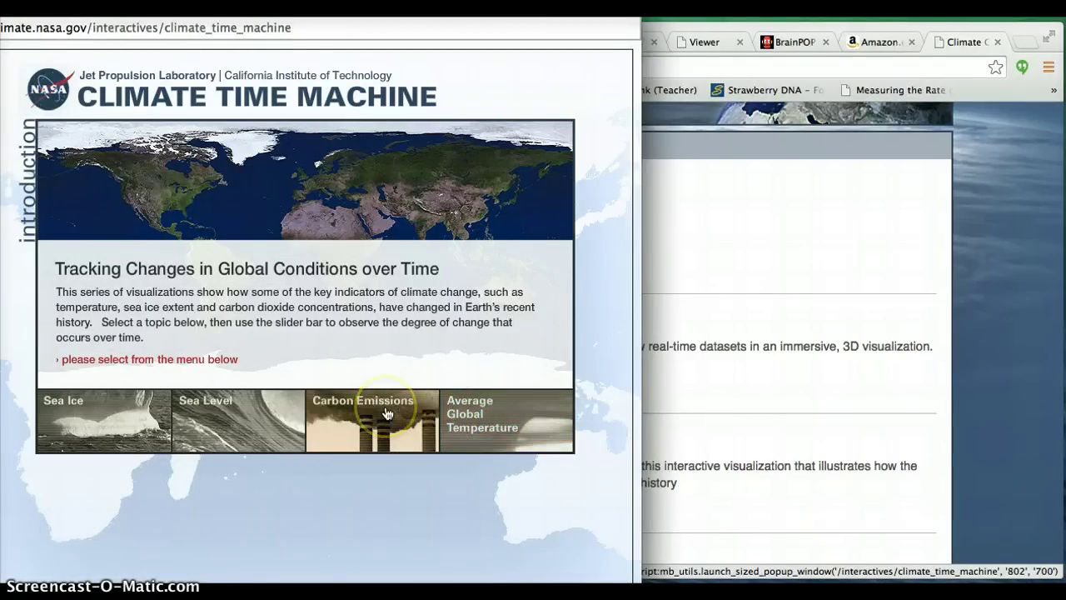
# Step: Browse the CO2 map, then advance the average global temperature map from 1884 to 2013
pyautogui.click(341, 417)
pyautogui.moveTo(74, 343); pyautogui.dragTo(61, 359)
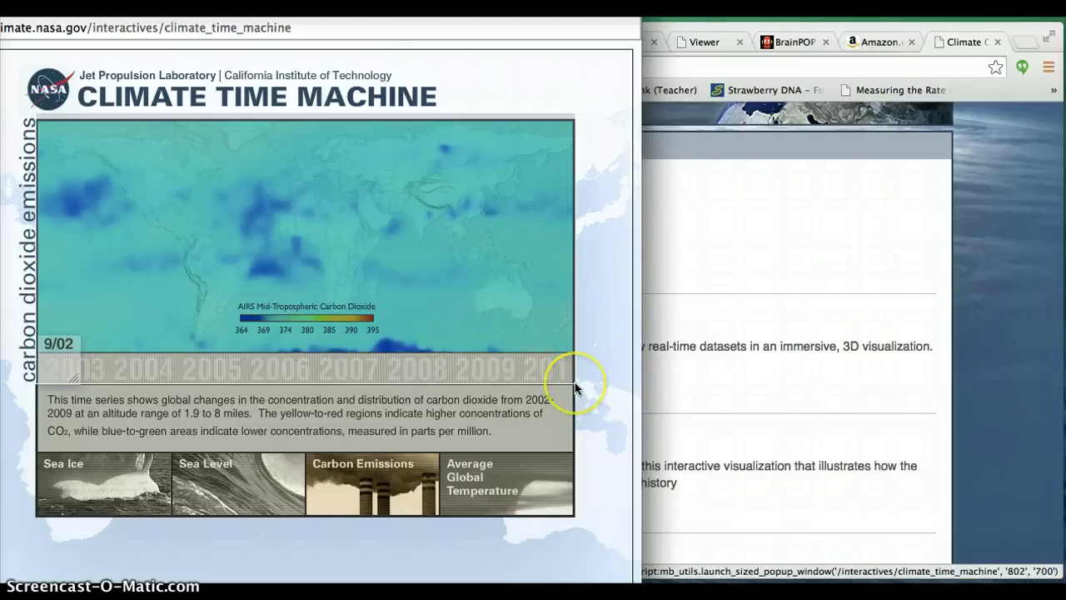
pyautogui.click(519, 478)
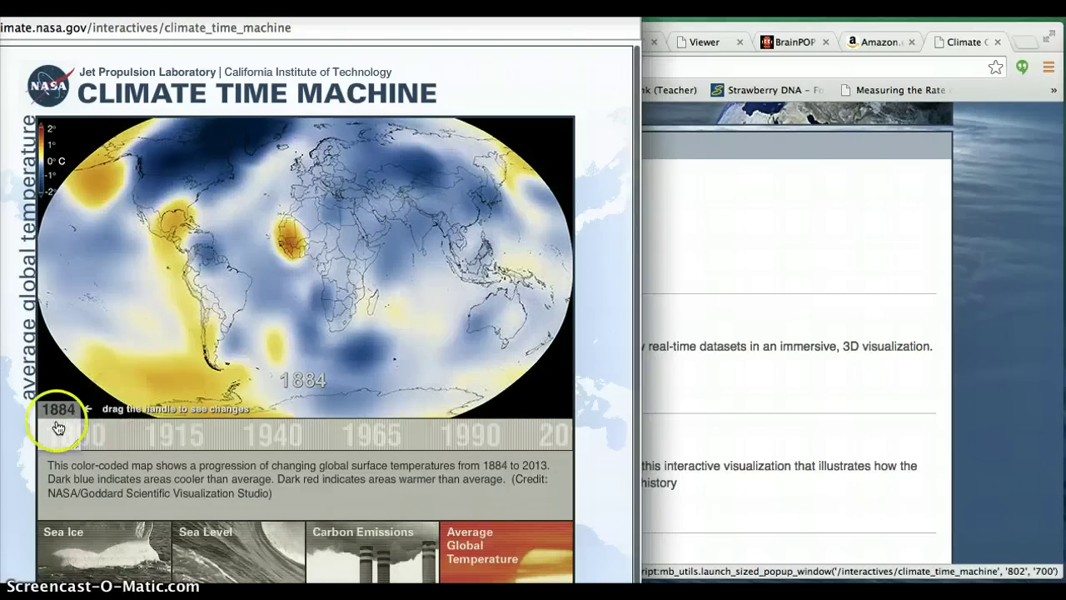
pyautogui.moveTo(52, 421); pyautogui.dragTo(200, 427)
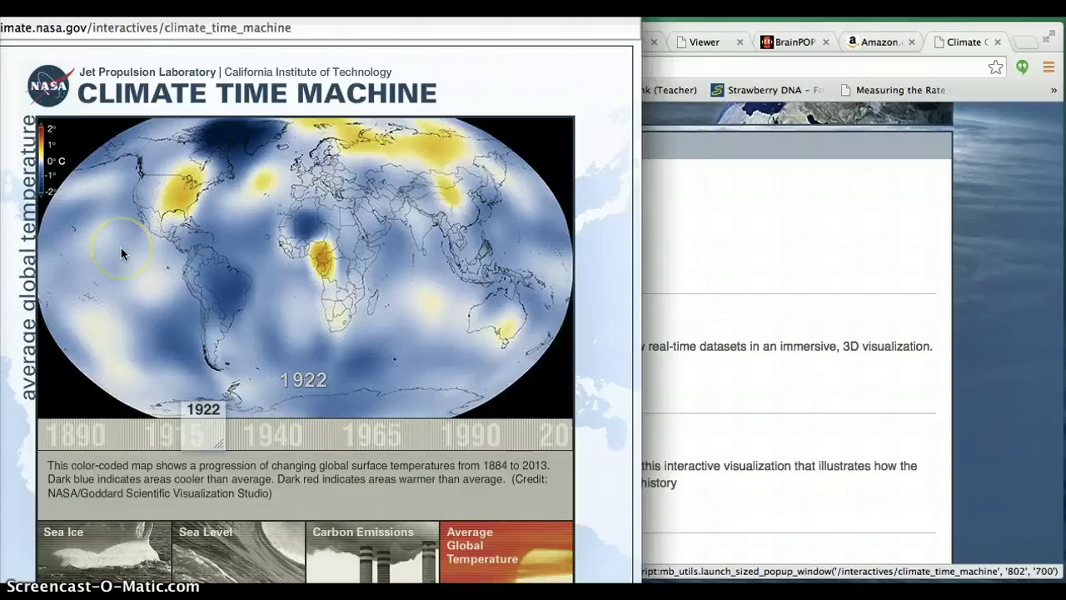
pyautogui.moveTo(121, 248); pyautogui.dragTo(205, 408)
pyautogui.moveTo(208, 413); pyautogui.dragTo(386, 398)
pyautogui.moveTo(533, 405); pyautogui.dragTo(560, 419)
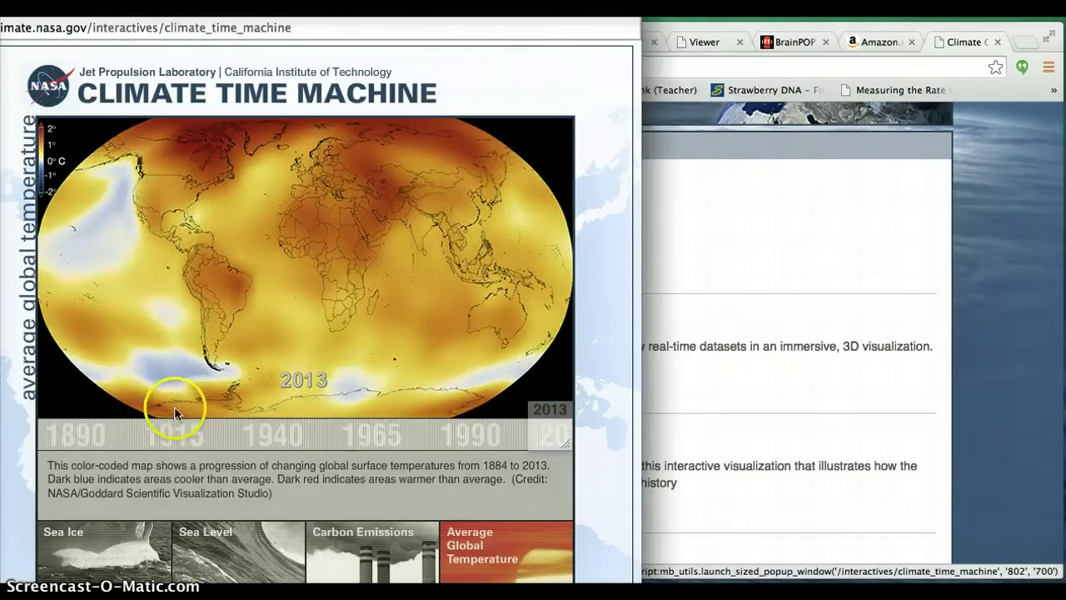
pyautogui.click(762, 352)
# Step: Scroll to the 'Climate change: How do we know?' CO2 graph and briefly highlight it
pyautogui.scroll(-5, 763, 345)
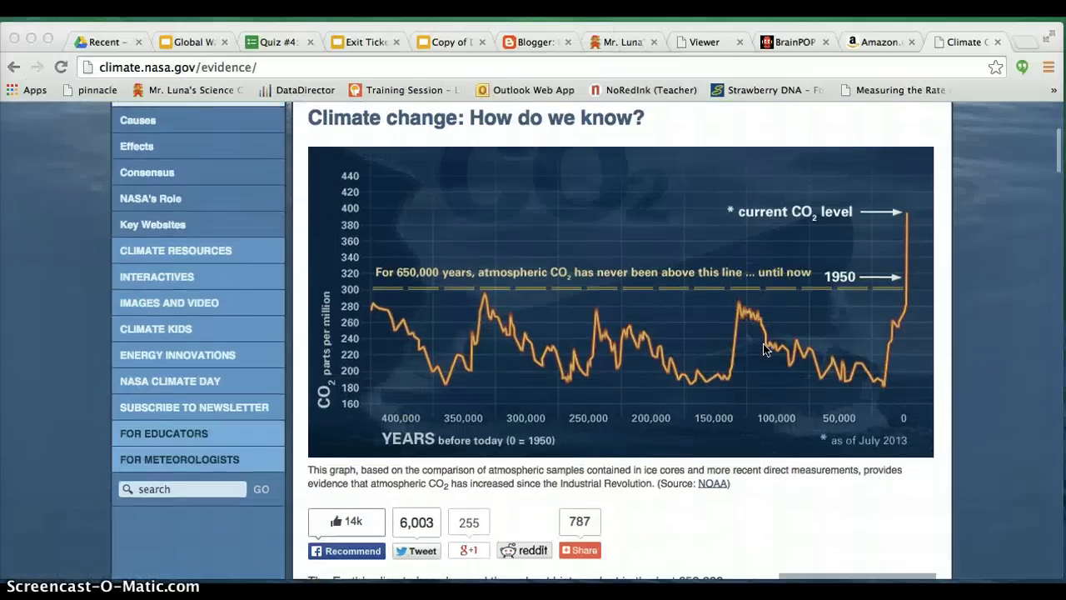
pyautogui.scroll(1, 763, 343)
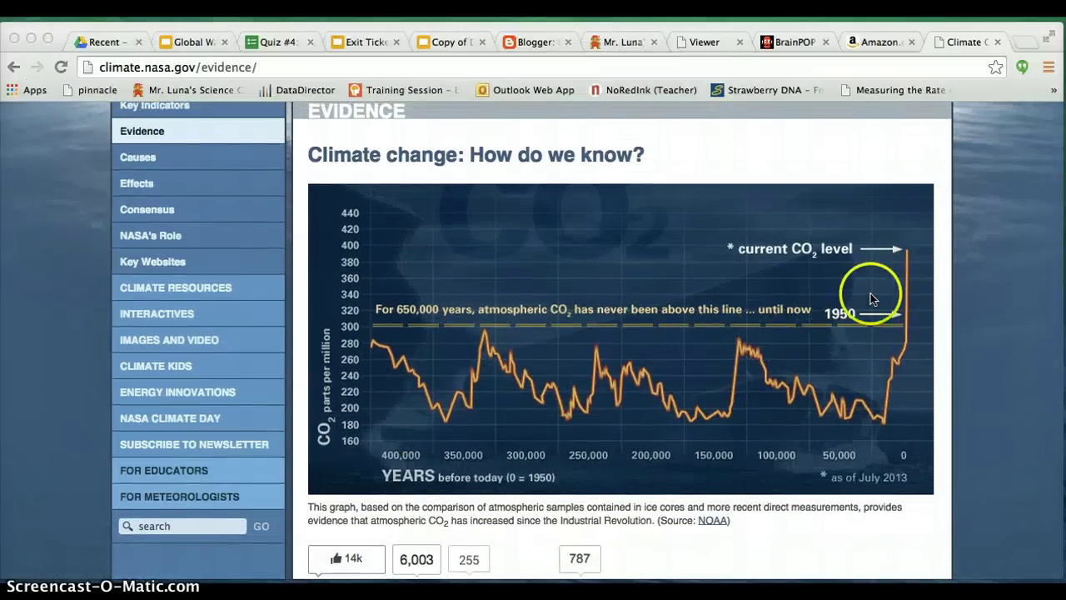
pyautogui.scroll(-5, 871, 298)
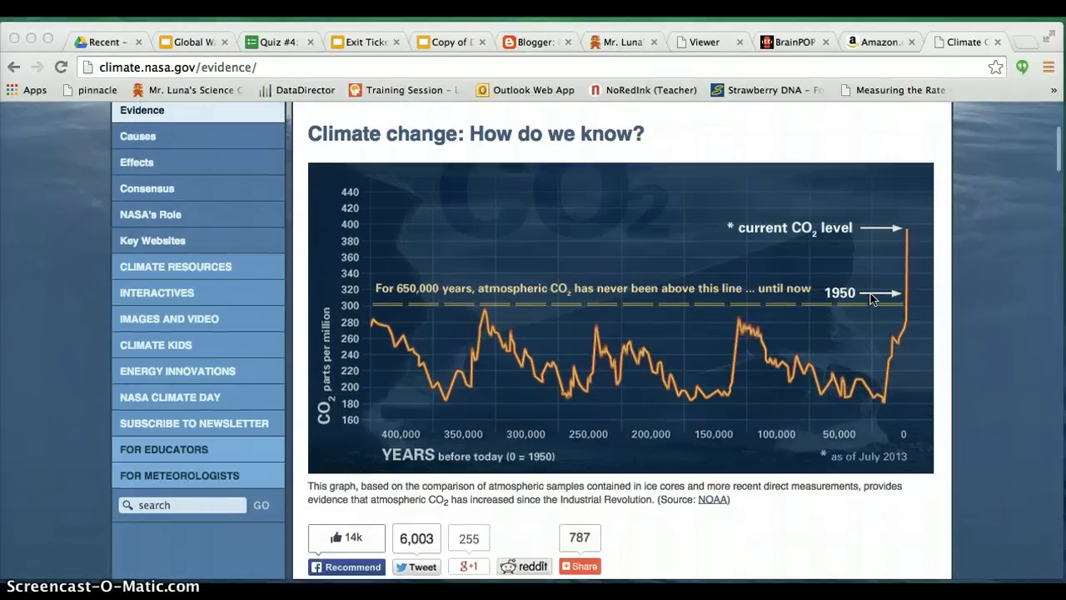
pyautogui.scroll(4, 870, 298)
pyautogui.scroll(1, 870, 293)
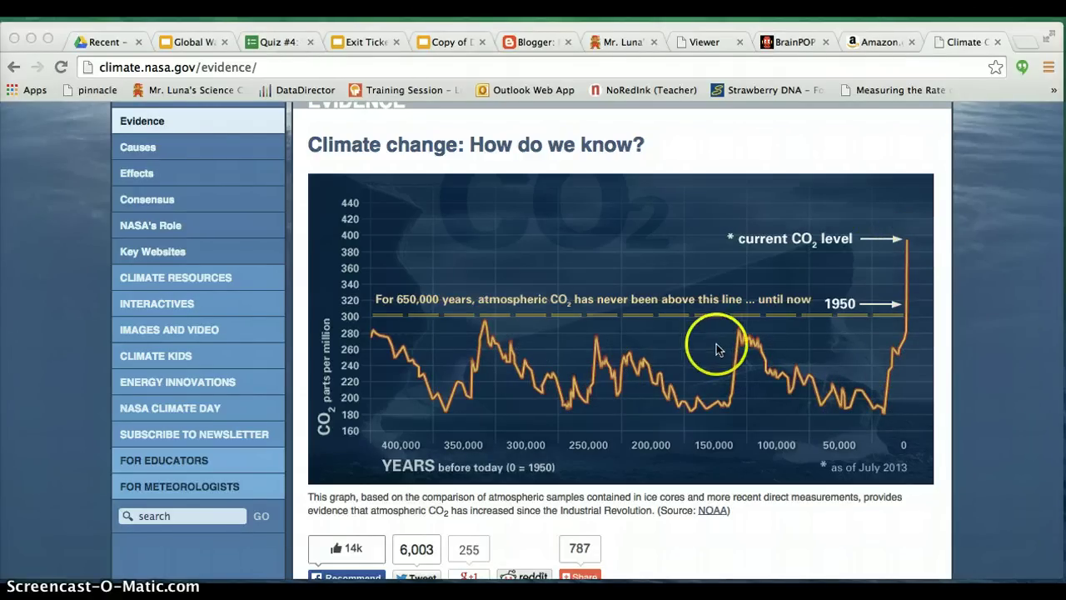
pyautogui.scroll(-1, 718, 350)
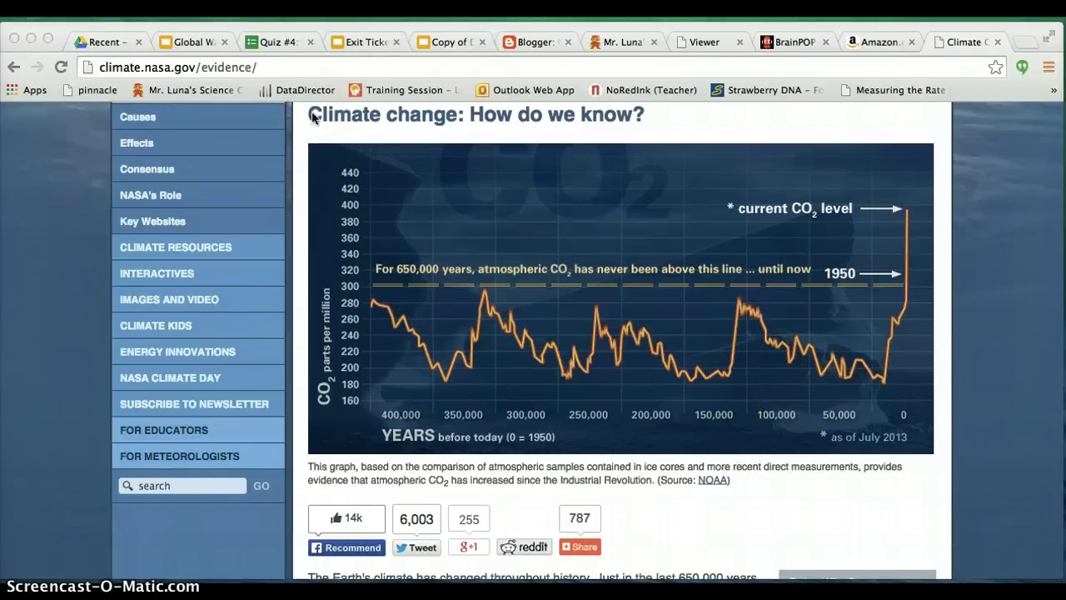
pyautogui.moveTo(313, 117); pyautogui.dragTo(933, 451)
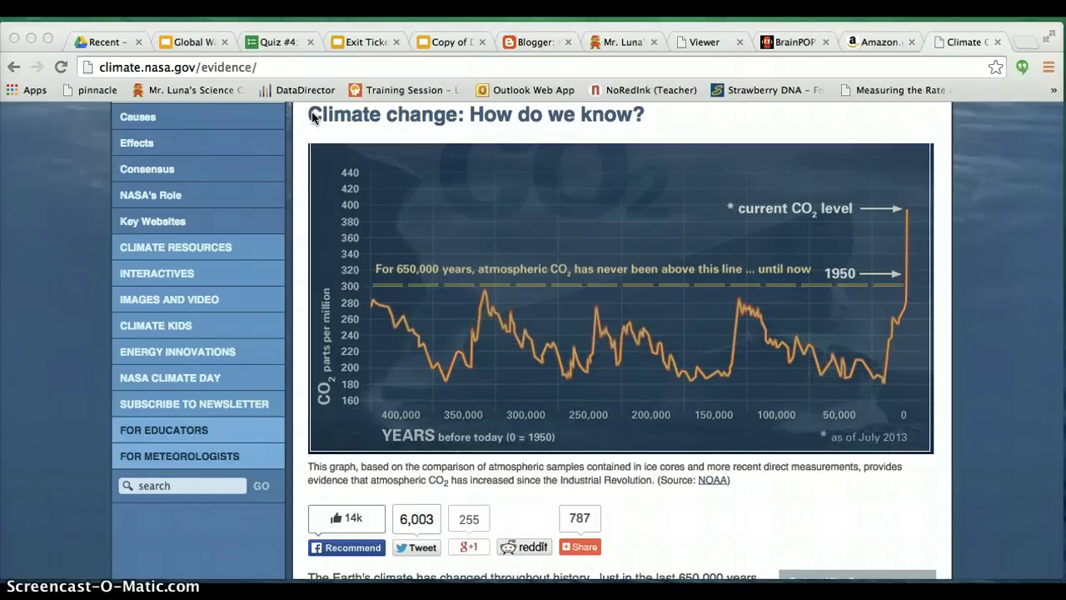
pyautogui.click(908, 455)
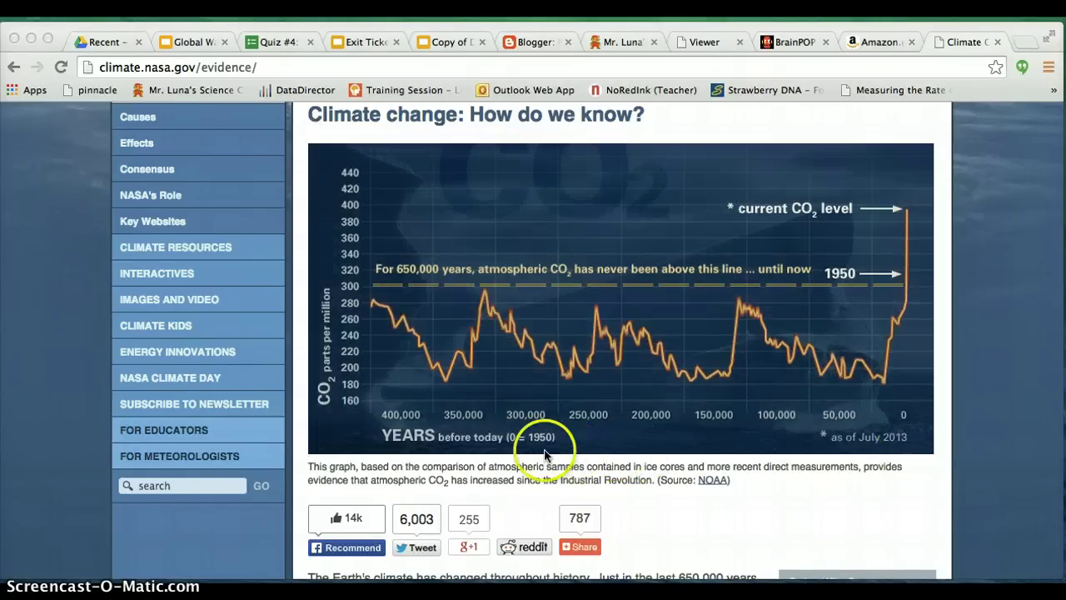
# Step: Scroll up and down through the rest of the NASA Evidence page
pyautogui.scroll(-3, 454, 355)
pyautogui.scroll(-13, 454, 356)
pyautogui.scroll(2, 454, 356)
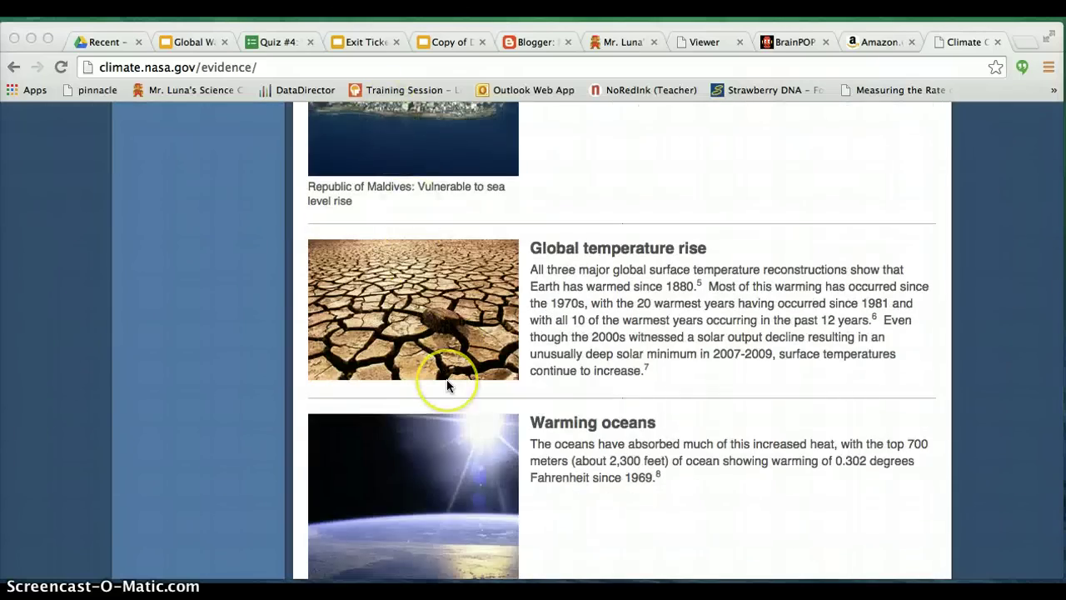
pyautogui.scroll(-8, 446, 384)
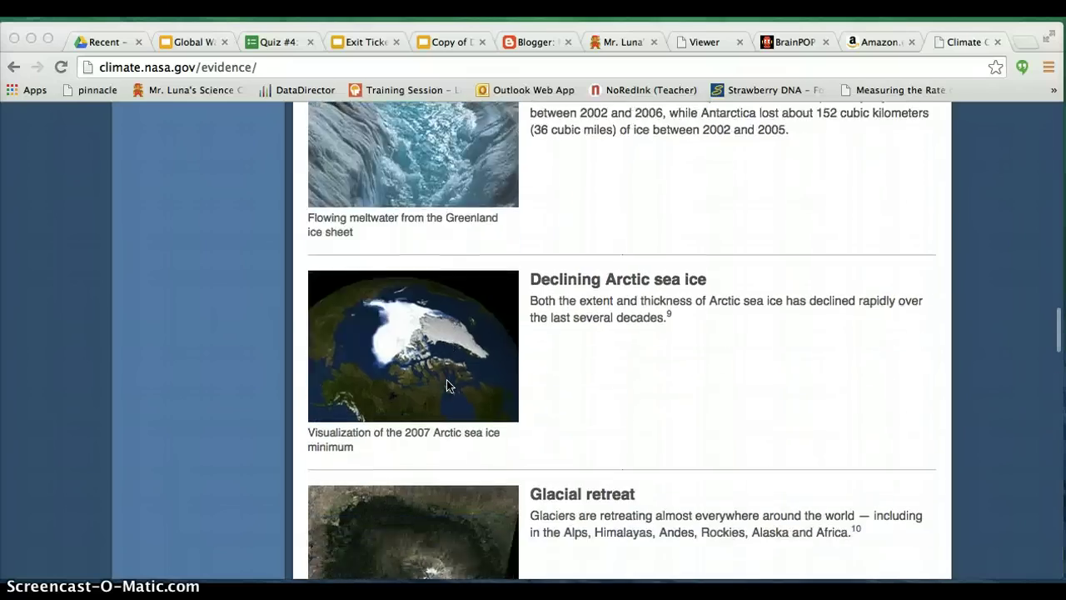
pyautogui.scroll(-12, 447, 385)
pyautogui.scroll(15, 447, 385)
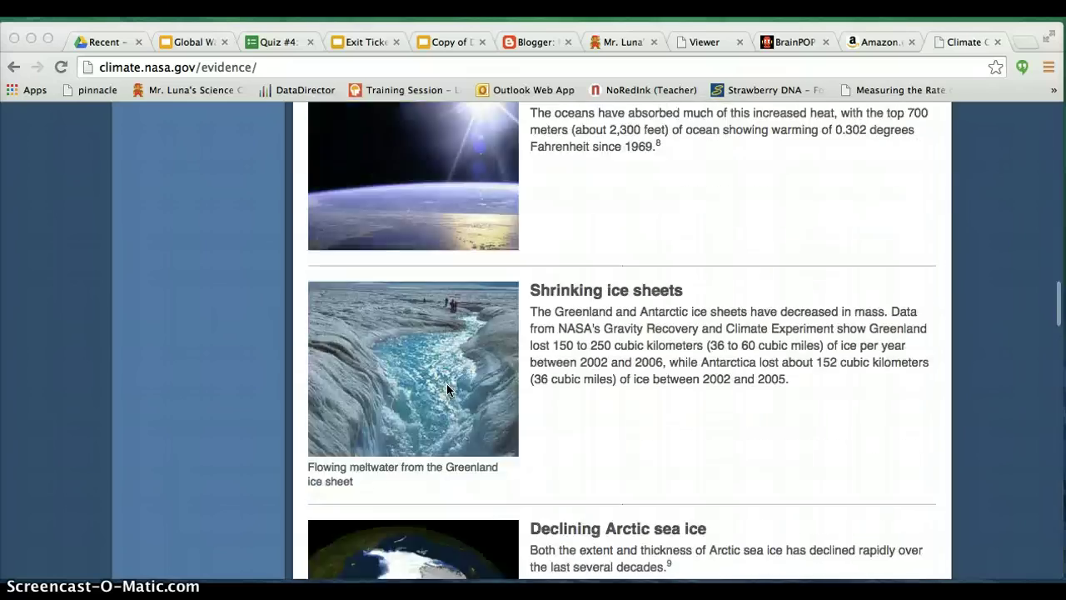
pyautogui.scroll(15, 447, 383)
pyautogui.scroll(-4, 447, 384)
# Step: Bring the browser window, now on NOAA's Statistical Weather and Climate Information page, into focus
pyautogui.click(354, 300)
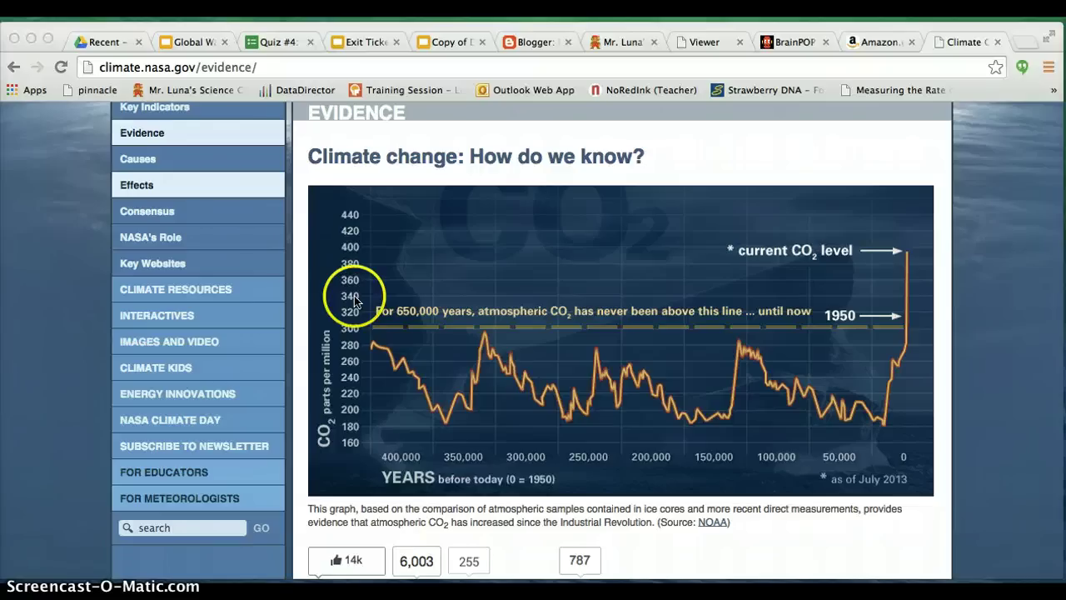
pyautogui.click(92, 325)
pyautogui.moveTo(173, 346)
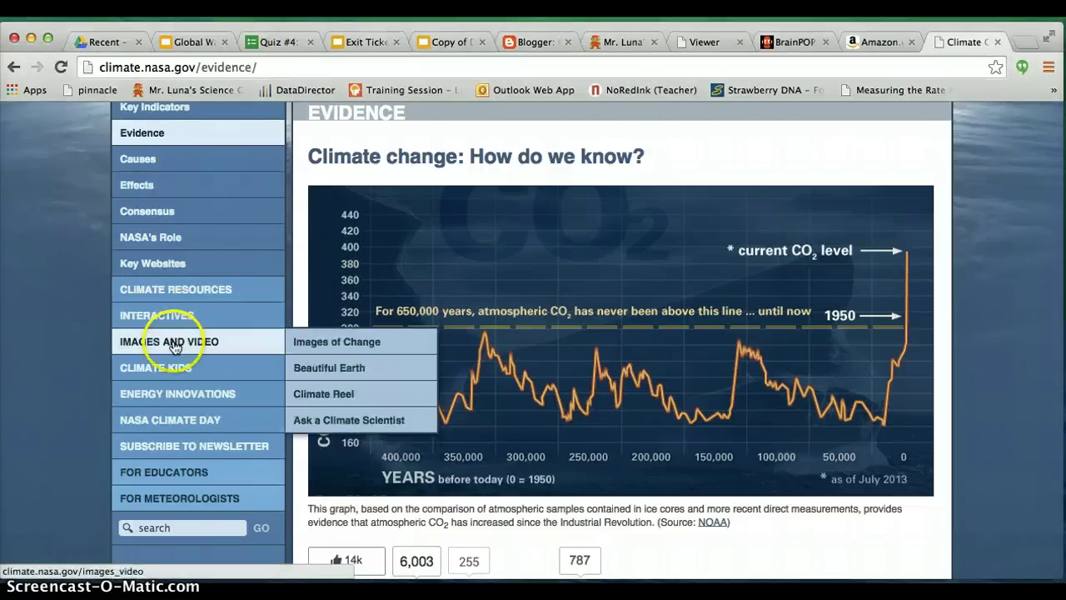
pyautogui.moveTo(169, 245)
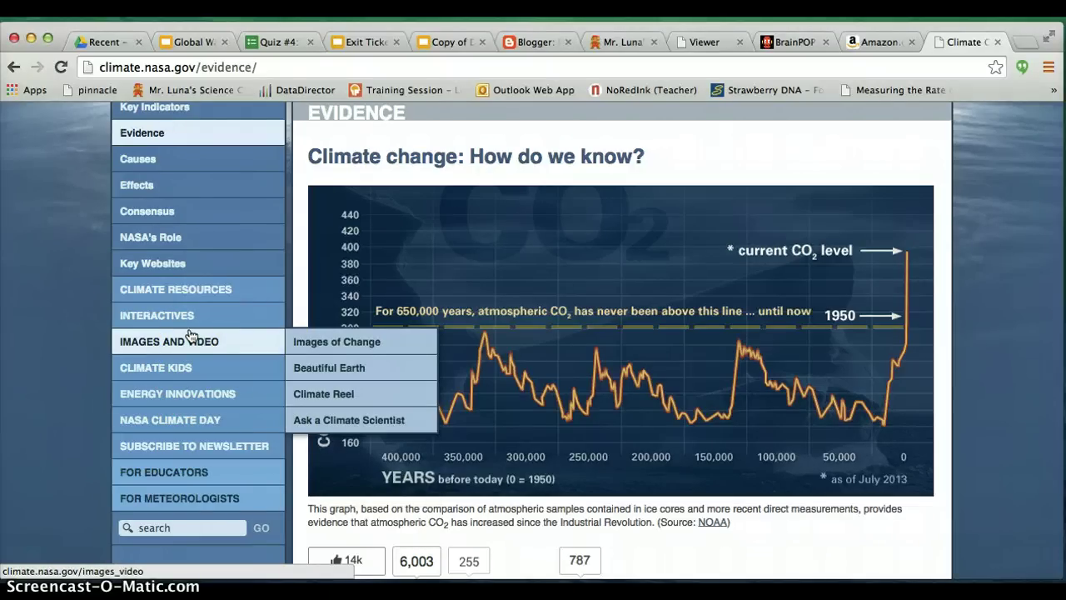
pyautogui.moveTo(114, 340)
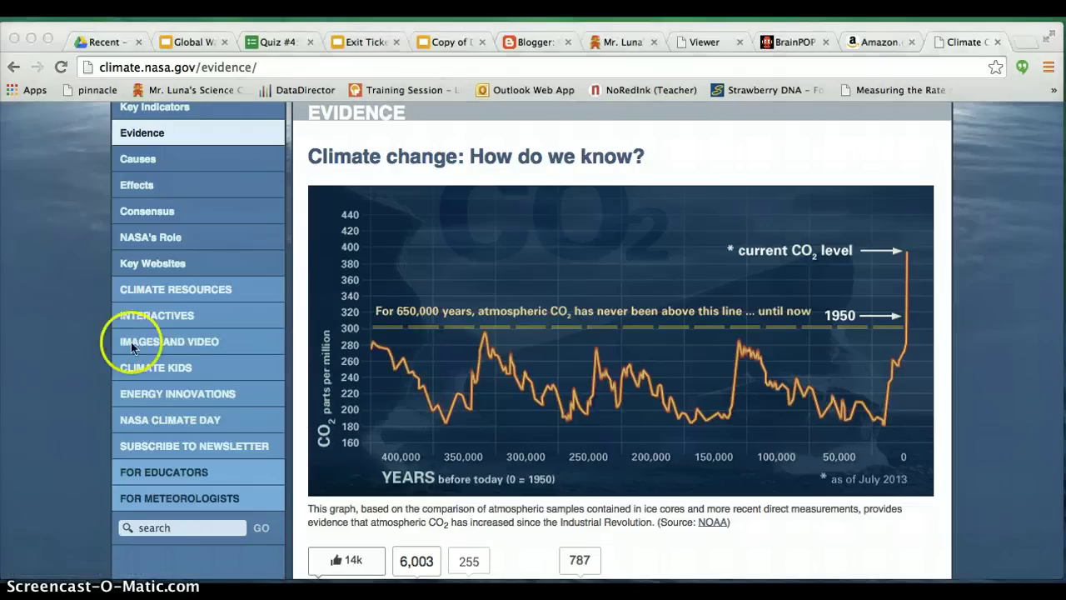
pyautogui.click(54, 352)
pyautogui.moveTo(321, 353)
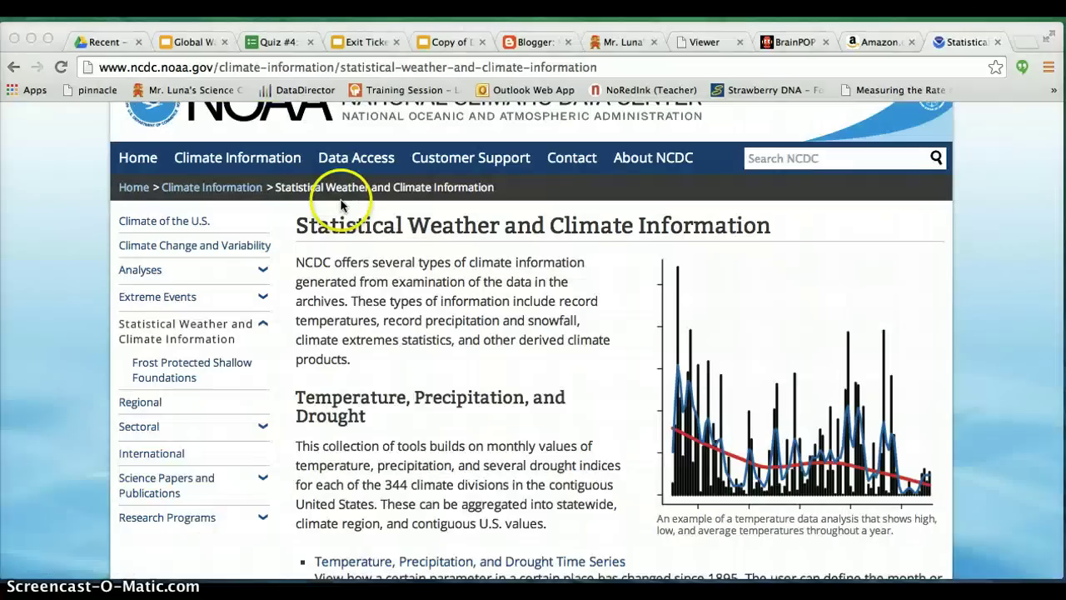
pyautogui.scroll(2, 334, 203)
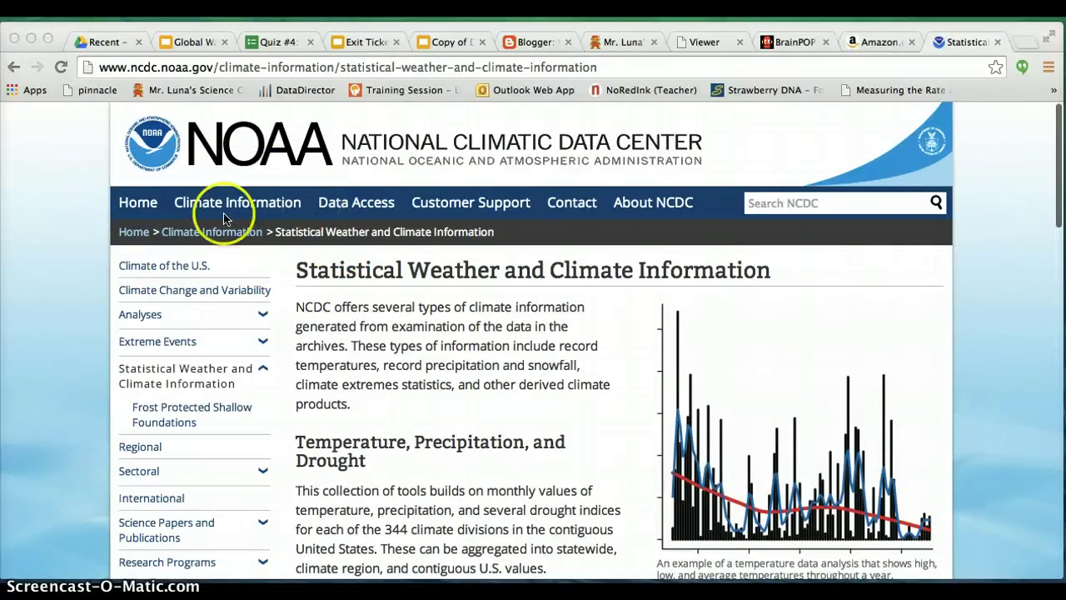
# Step: Go back through the NOAA pages to the 'data on global warming' search results
pyautogui.click(432, 365)
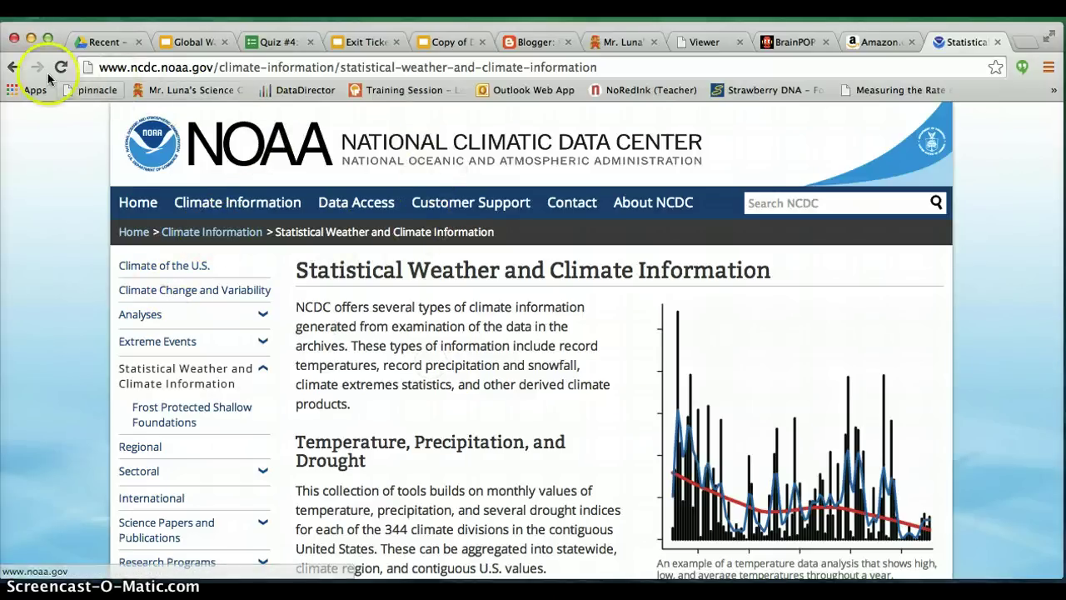
pyautogui.click(14, 72)
pyautogui.click(13, 72)
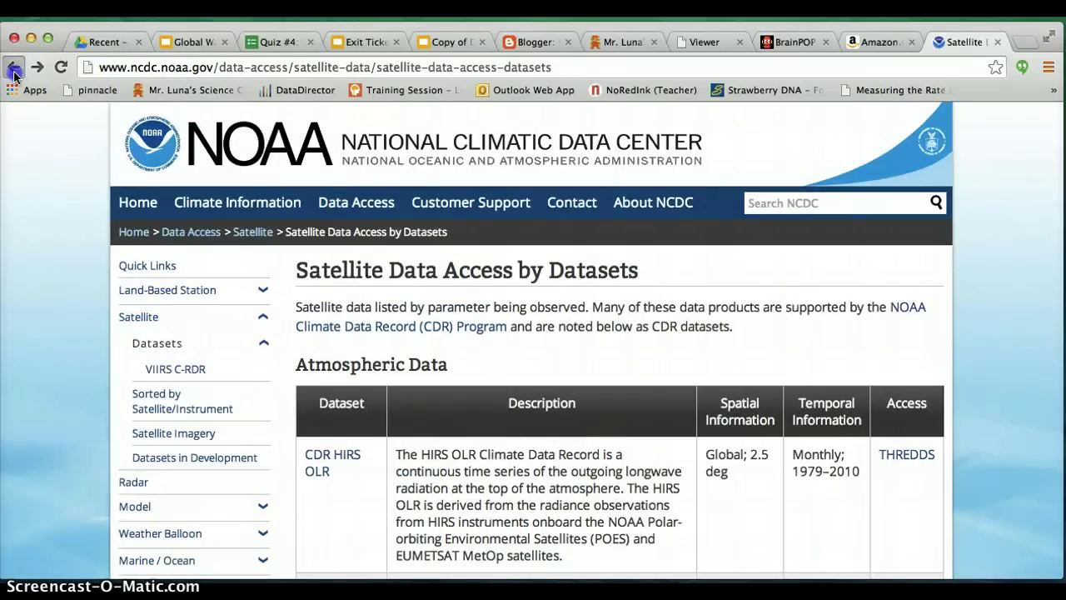
pyautogui.click(13, 72)
pyautogui.click(13, 72)
pyautogui.click(14, 72)
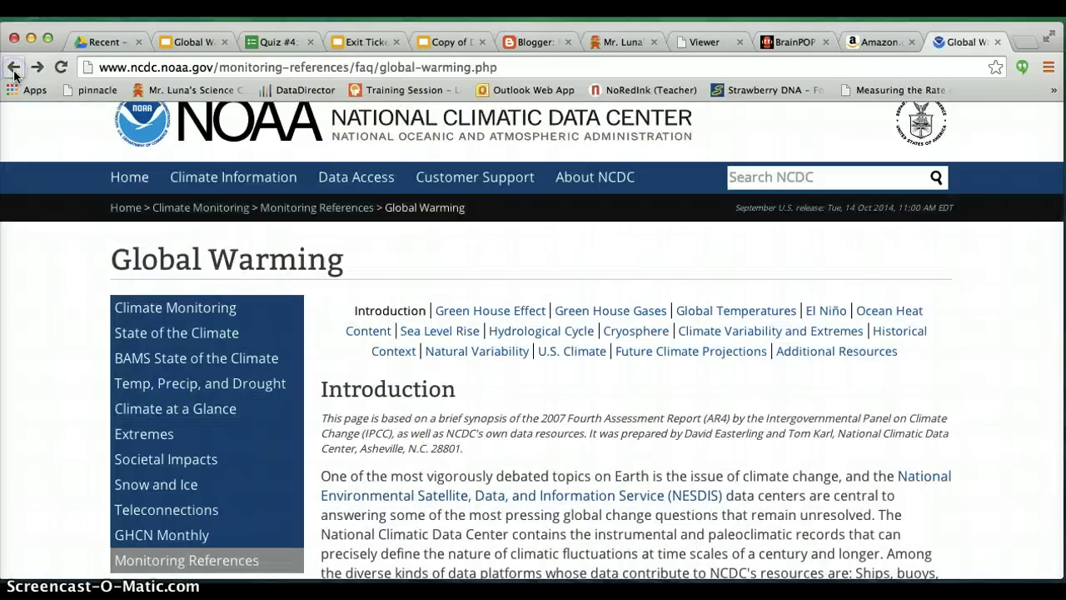
pyautogui.click(13, 72)
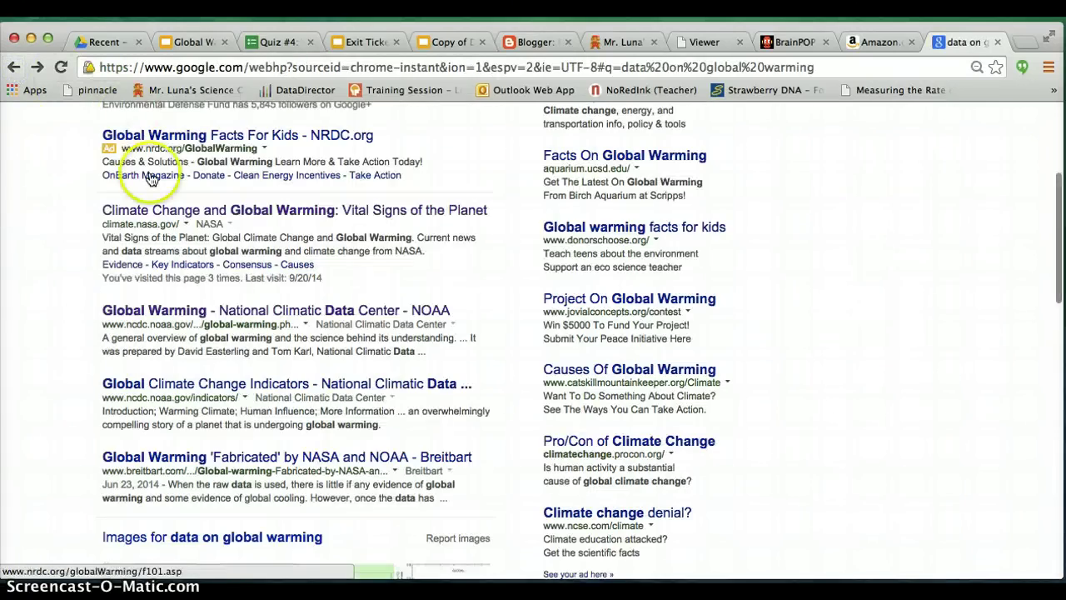
# Step: Open the NOAA Global Warming result from the search results
pyautogui.scroll(5, 150, 179)
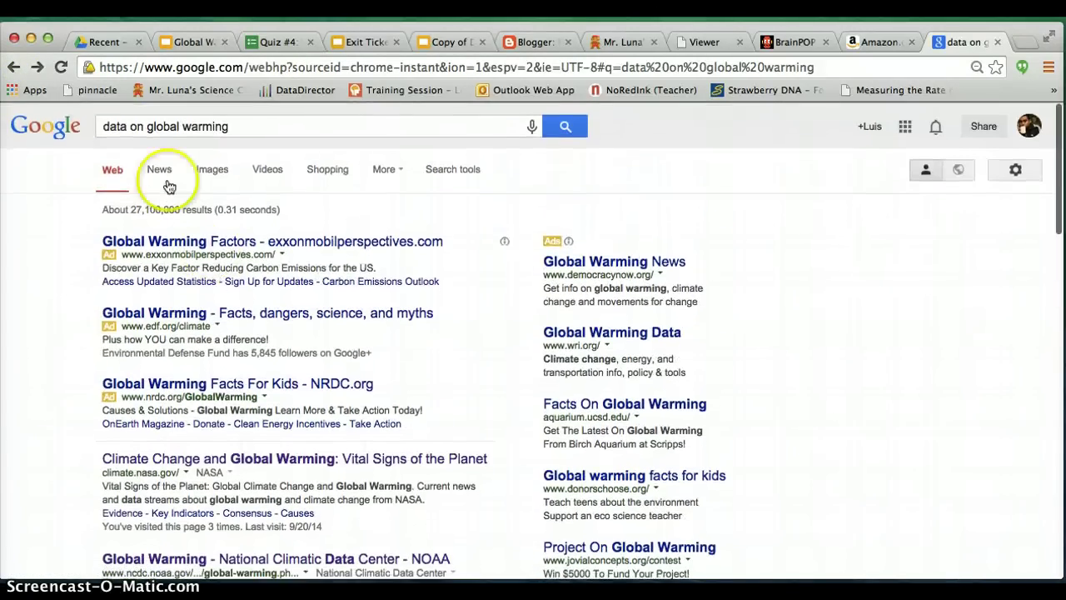
pyautogui.scroll(-3, 231, 333)
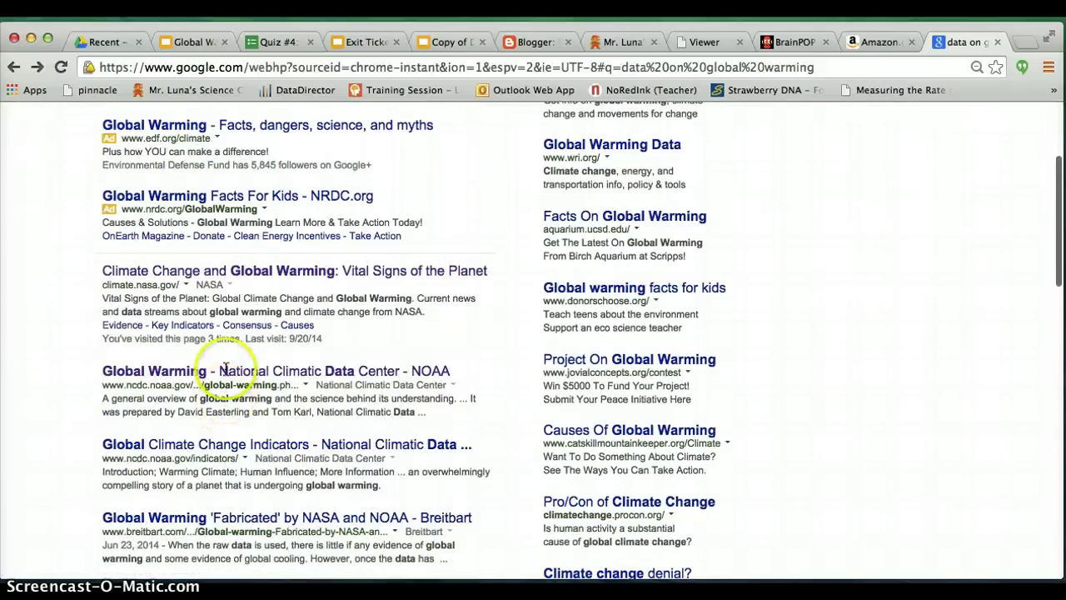
pyautogui.click(168, 383)
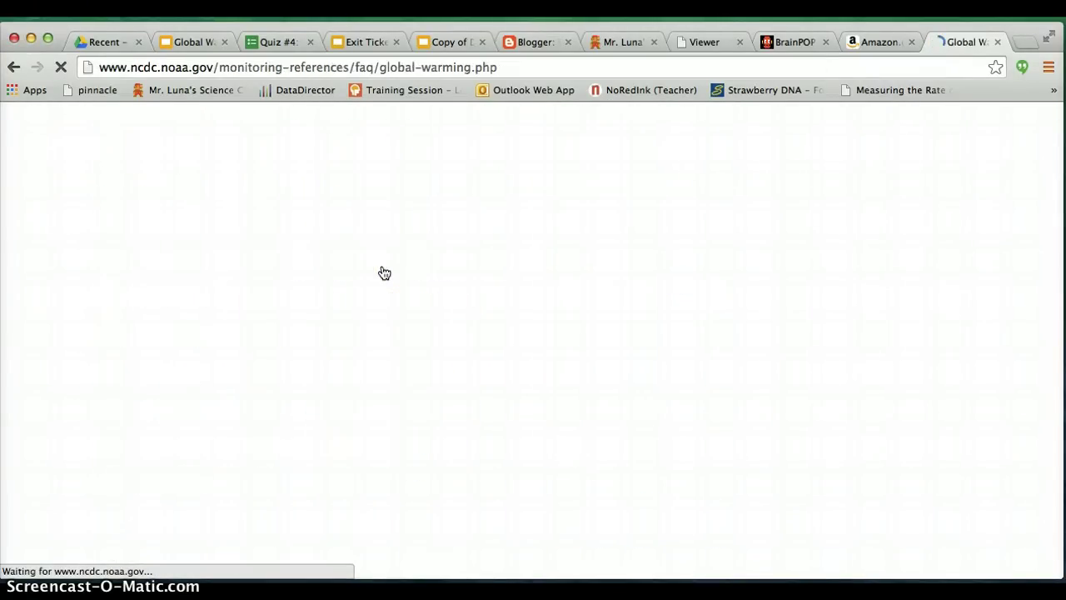
pyautogui.scroll(-2, 484, 325)
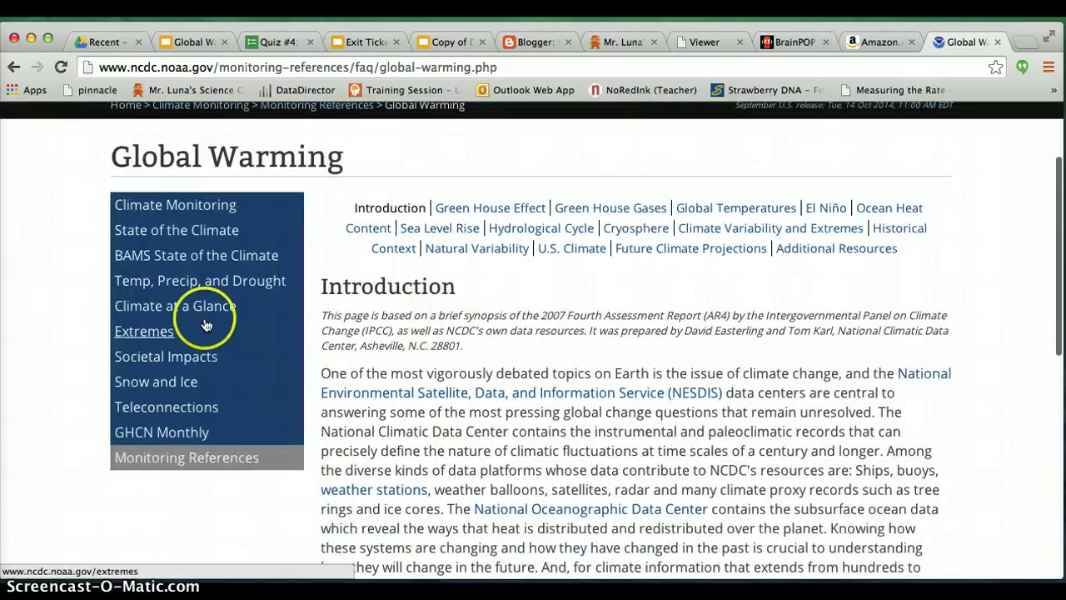
pyautogui.scroll(1, 171, 224)
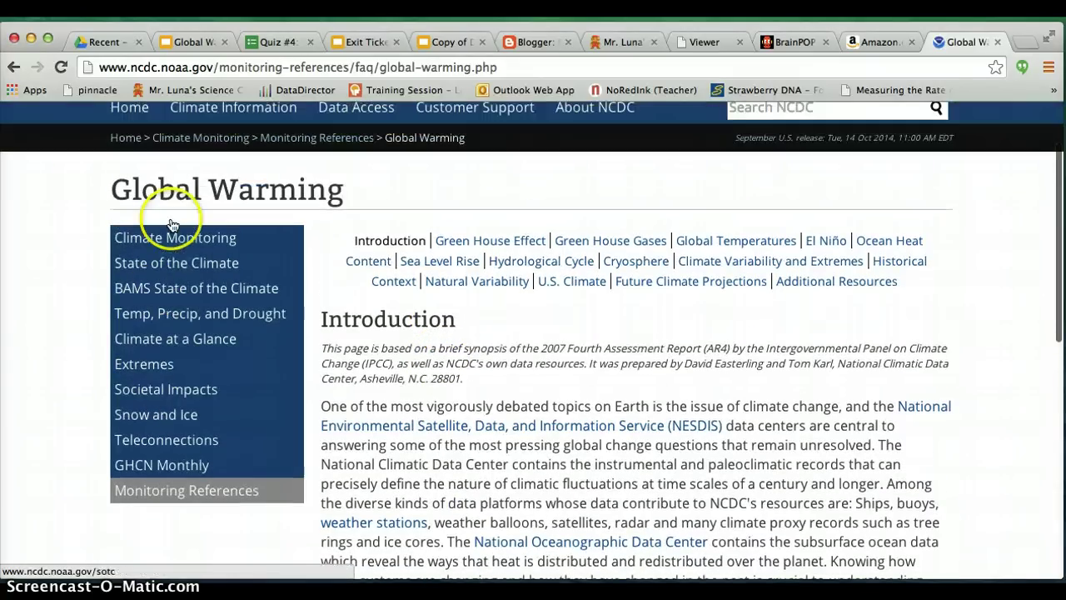
# Step: Go to Climate Information, then the Climate of the United States page, and browse it
pyautogui.click(250, 107)
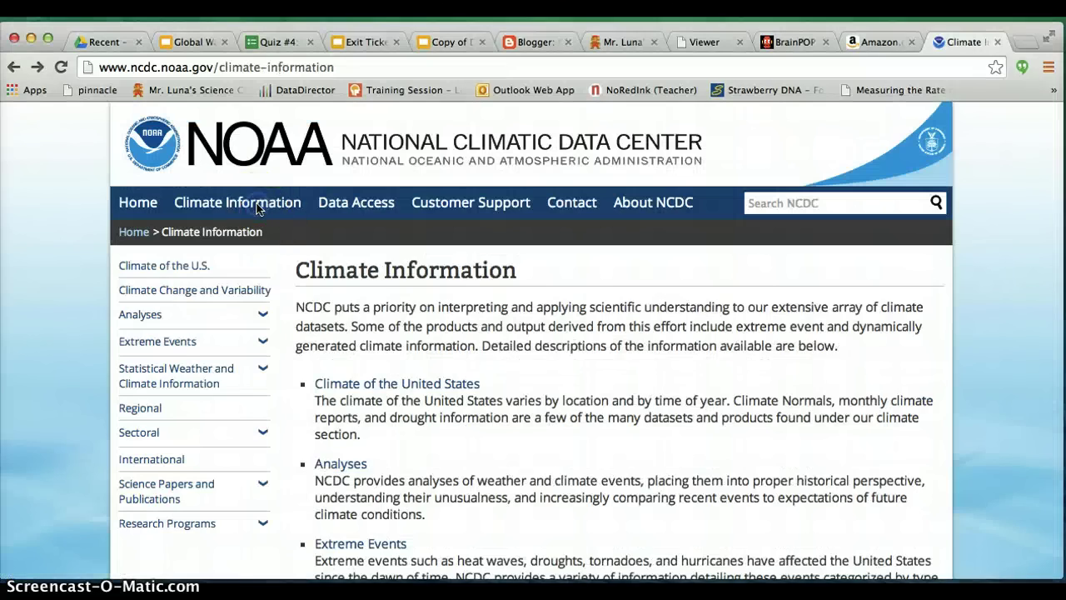
pyautogui.click(383, 389)
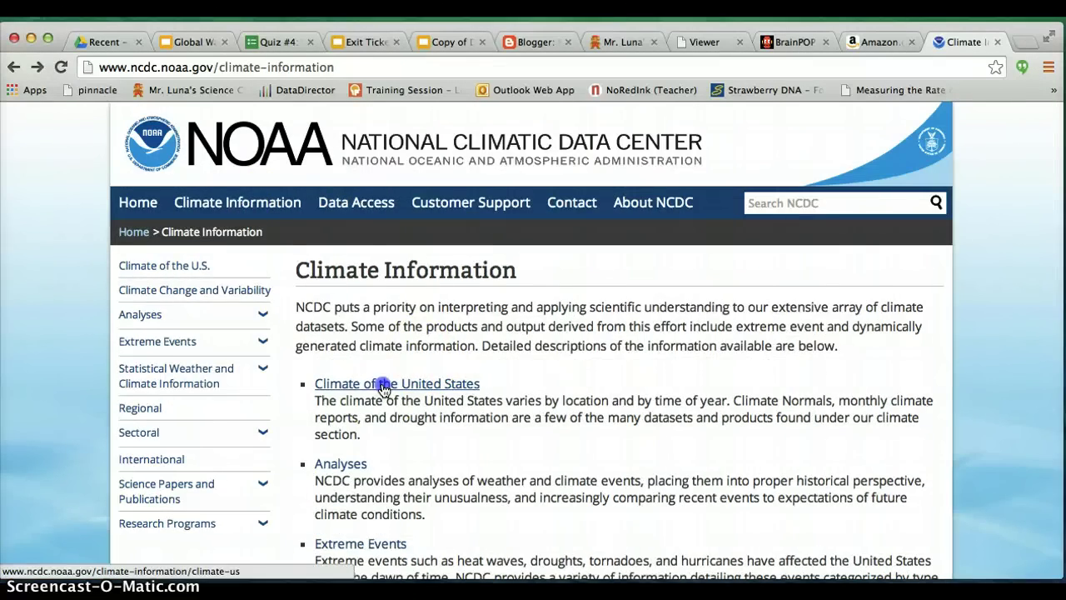
pyautogui.scroll(-5, 500, 362)
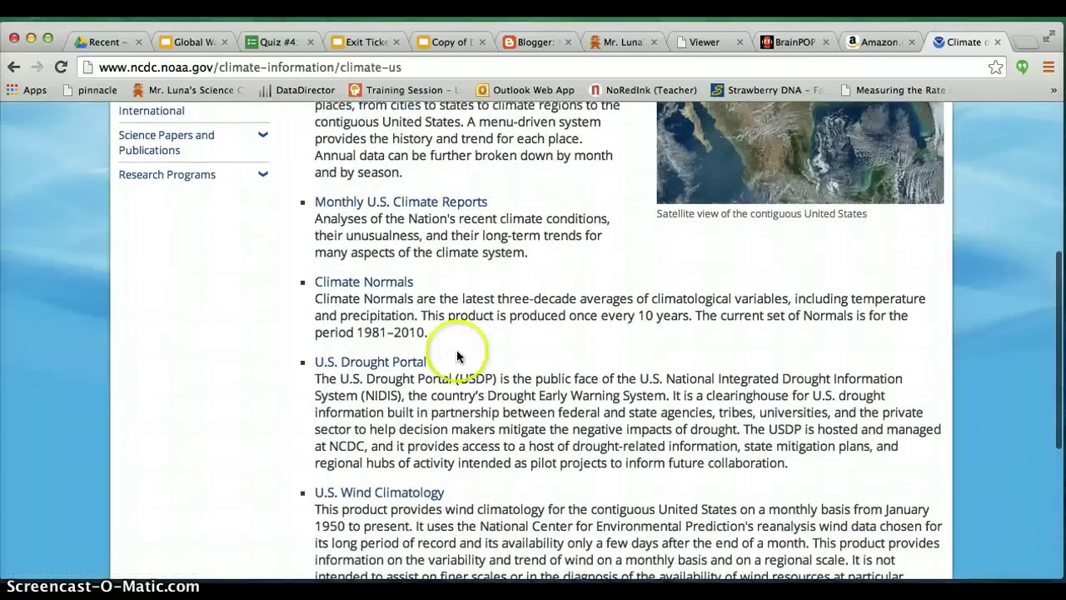
pyautogui.scroll(-2, 385, 368)
pyautogui.scroll(7, 386, 367)
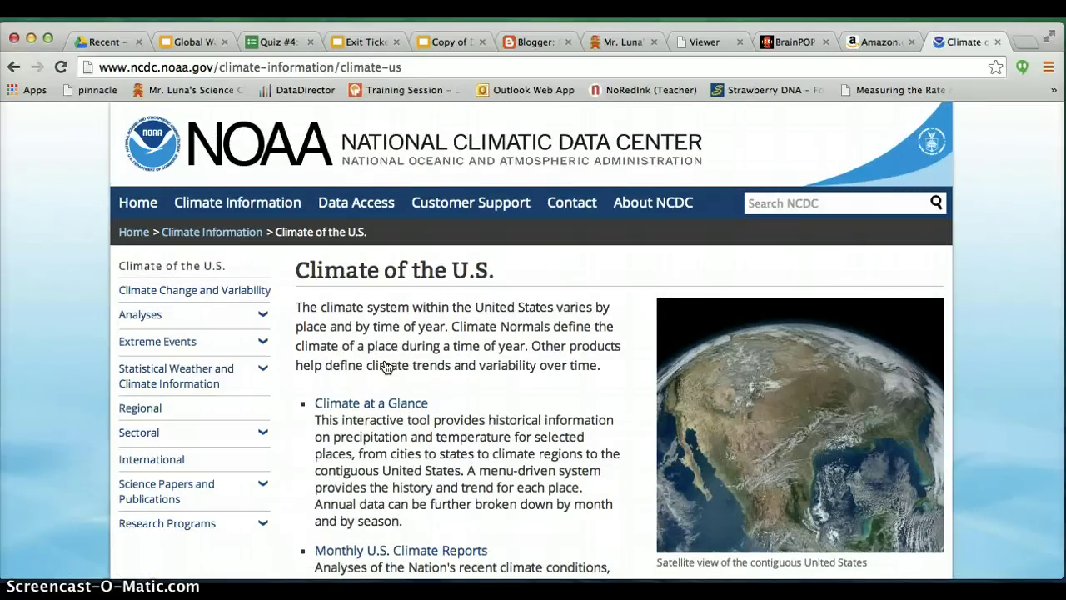
pyautogui.scroll(-2, 516, 360)
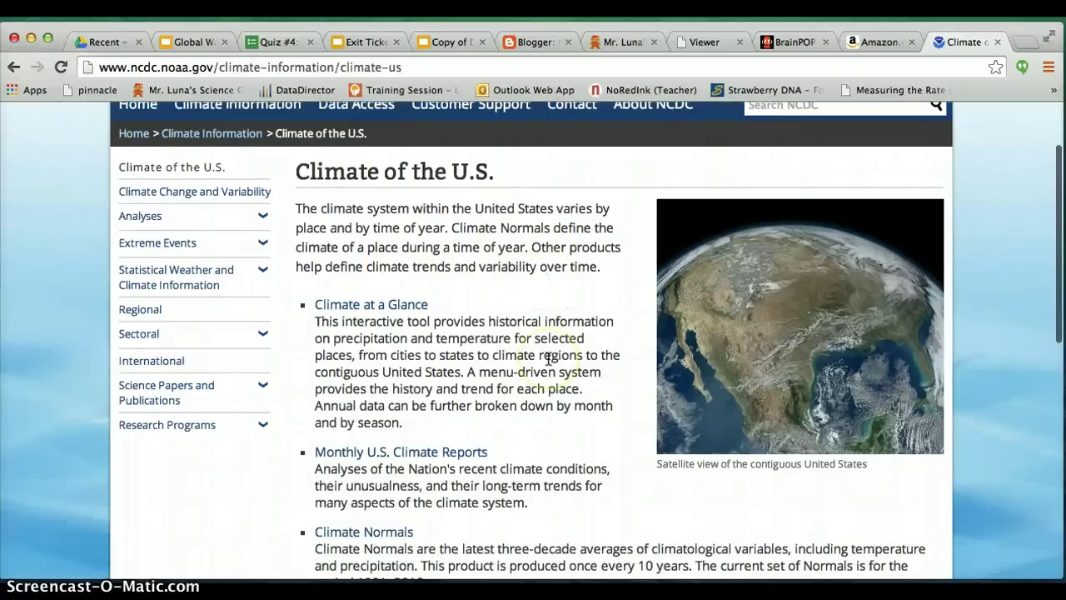
pyautogui.scroll(2, 466, 306)
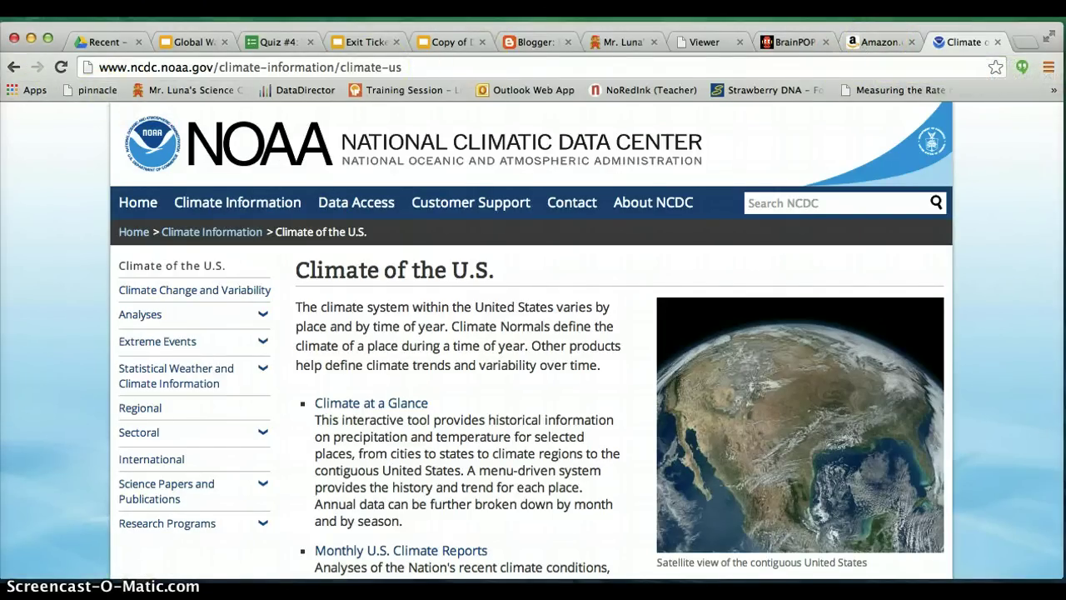
# Step: Title slide 3 'Data About Global Warming'
pyautogui.click(191, 41)
pyautogui.click(529, 261)
pyautogui.write('Data About Global Warming')
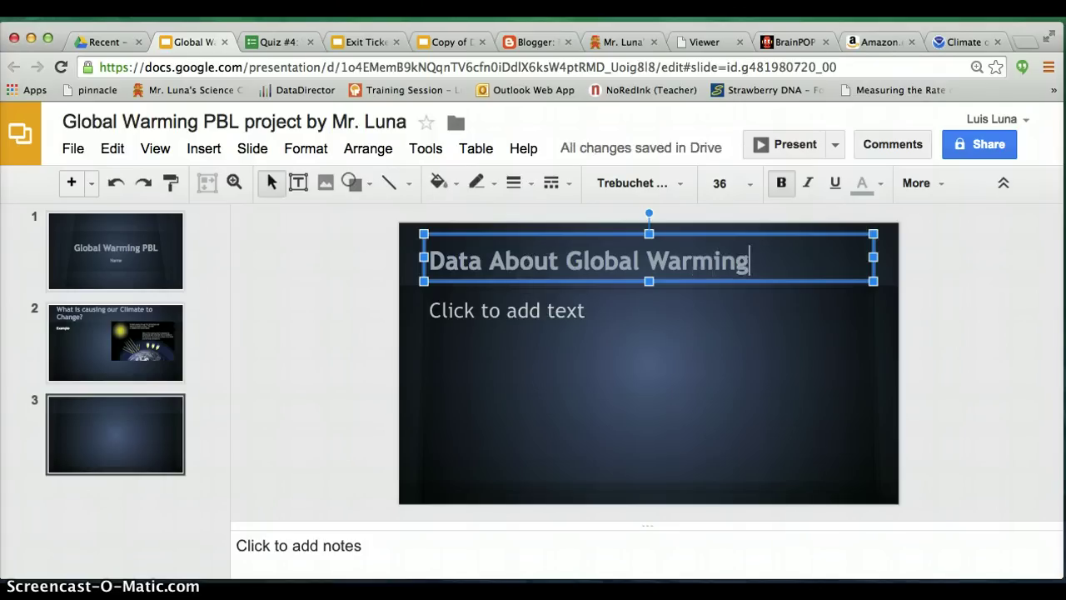
# Step: Place and shrink the CO2 chart screenshot under the title, narrowing the body text box beside it
pyautogui.moveTo(742, 417); pyautogui.dragTo(666, 360)
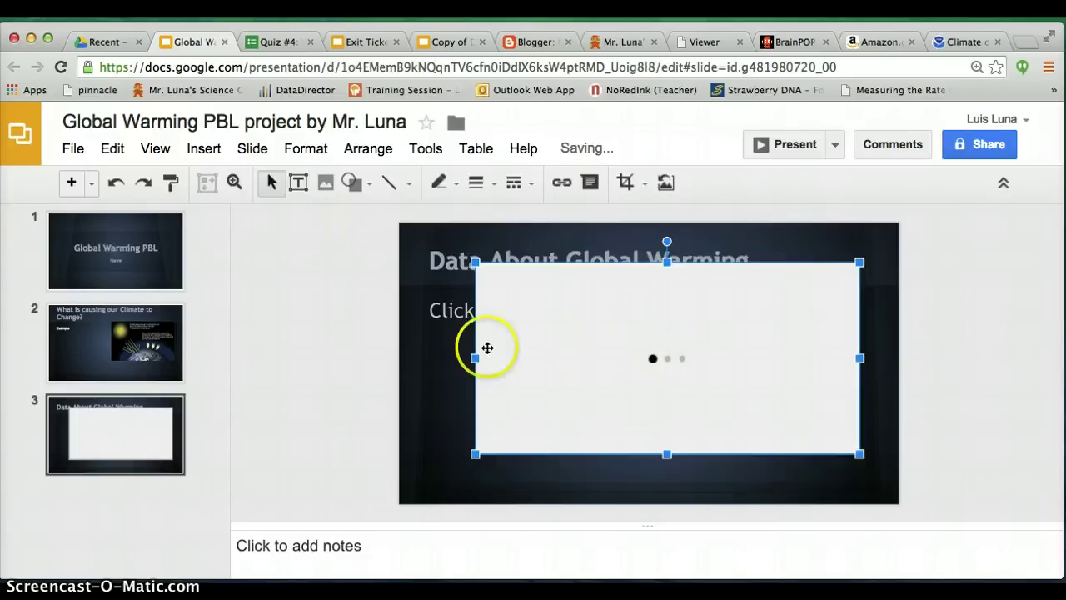
pyautogui.moveTo(595, 342); pyautogui.dragTo(543, 356)
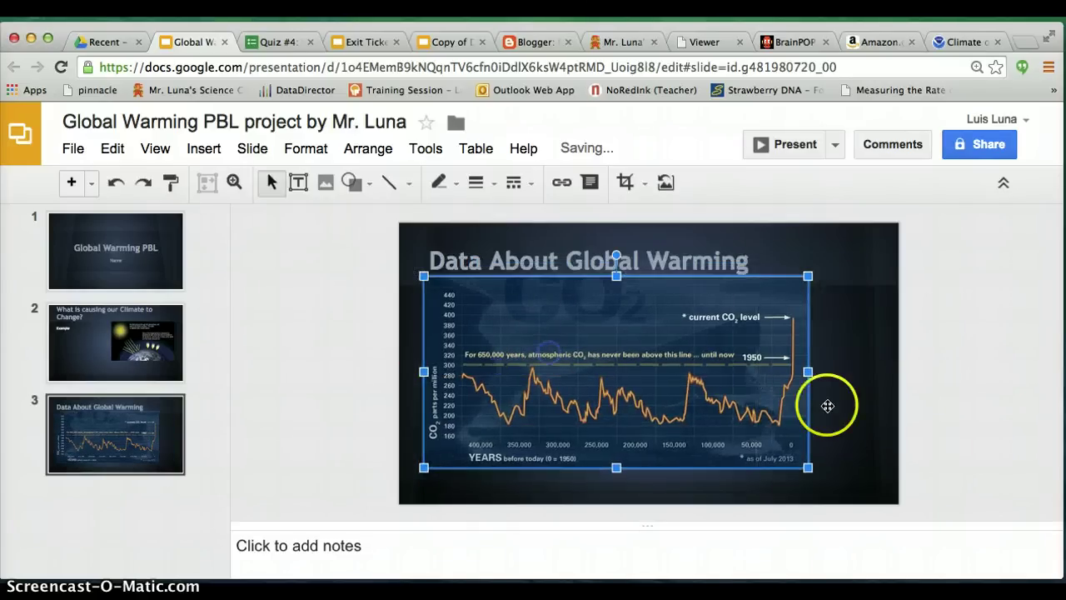
pyautogui.moveTo(808, 467); pyautogui.dragTo(592, 419)
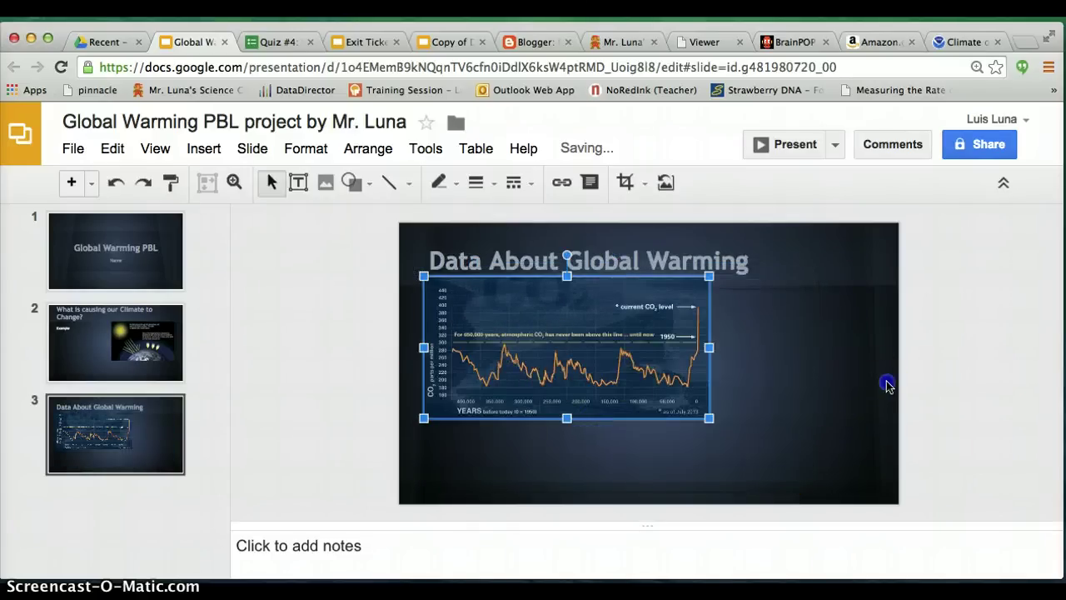
pyautogui.click(771, 376)
pyautogui.moveTo(436, 269); pyautogui.dragTo(714, 298)
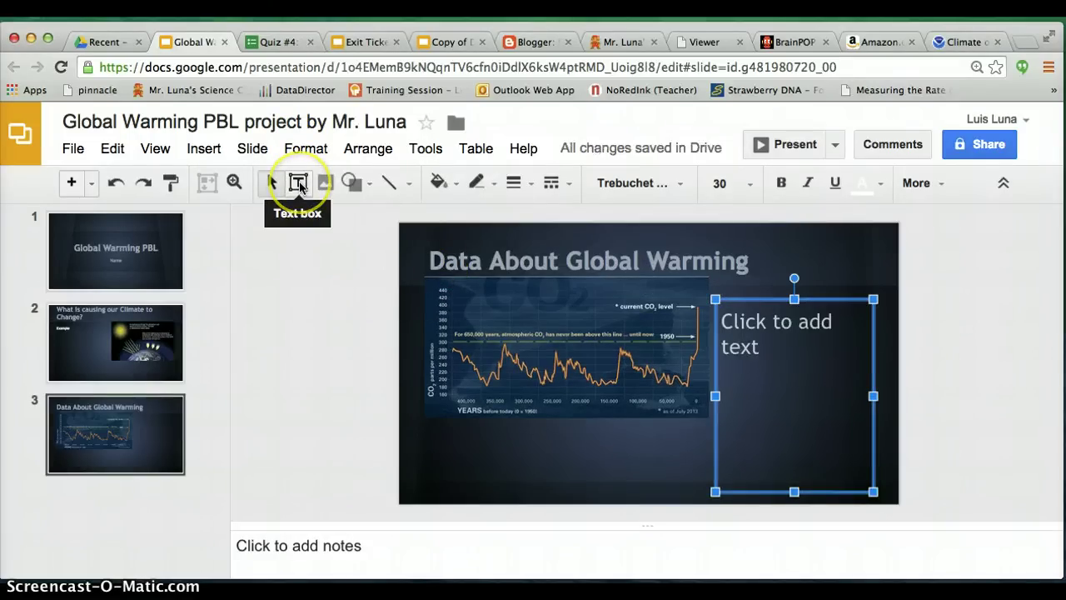
# Step: Draw a small text box below the CO2 chart, then reselect the chart on slide 3
pyautogui.click(299, 184)
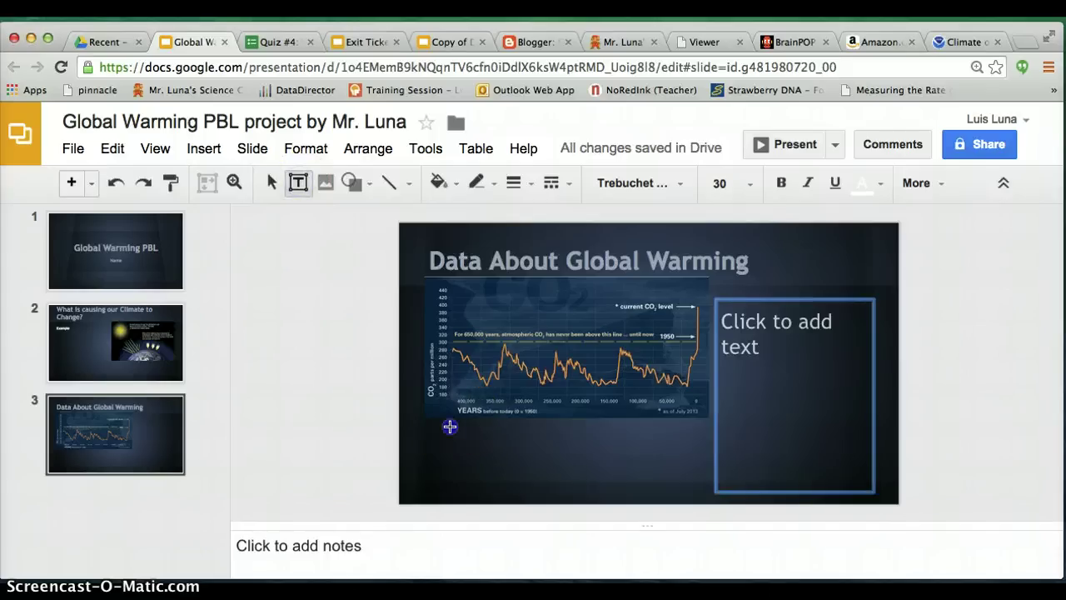
pyautogui.moveTo(540, 457); pyautogui.dragTo(541, 457)
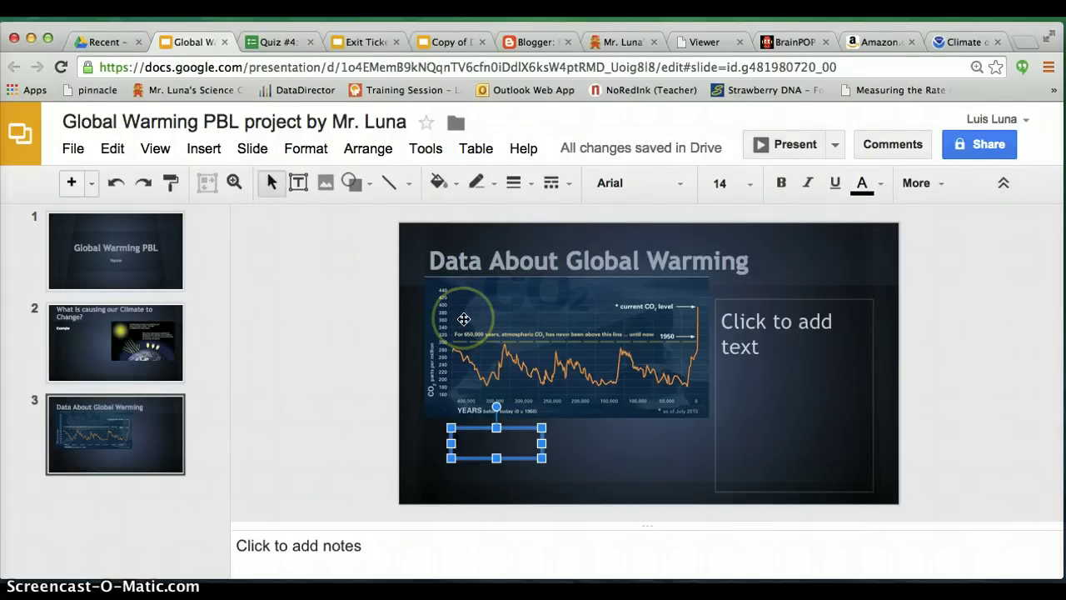
pyautogui.click(125, 352)
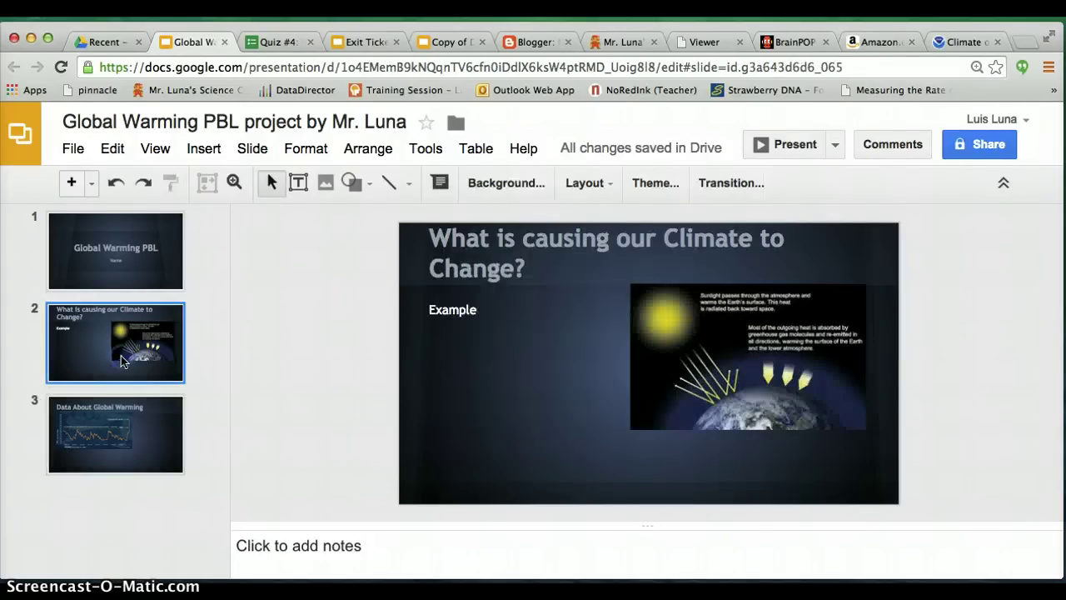
pyautogui.click(139, 447)
pyautogui.click(579, 343)
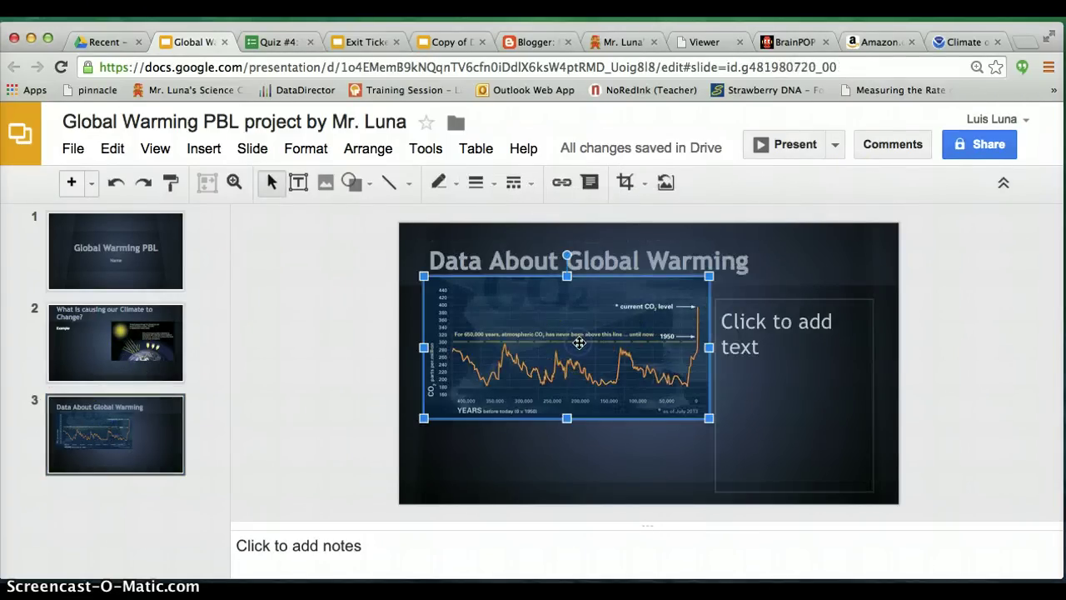
pyautogui.click(196, 149)
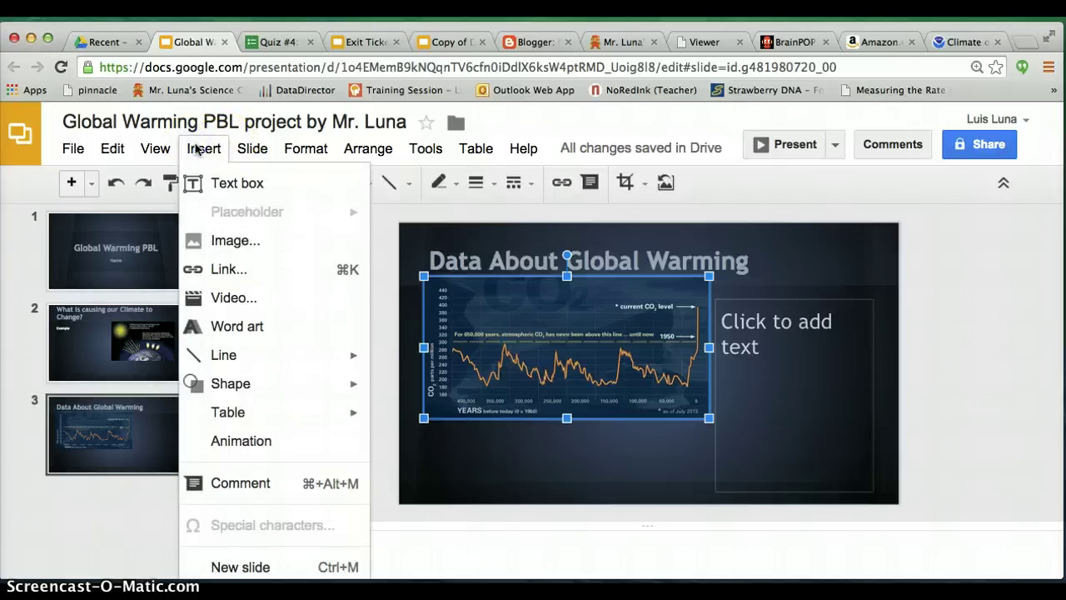
# Step: Give the CO2 graph a Fade in animation on click at Fast speed, then preview it
pyautogui.click(254, 441)
pyautogui.click(890, 323)
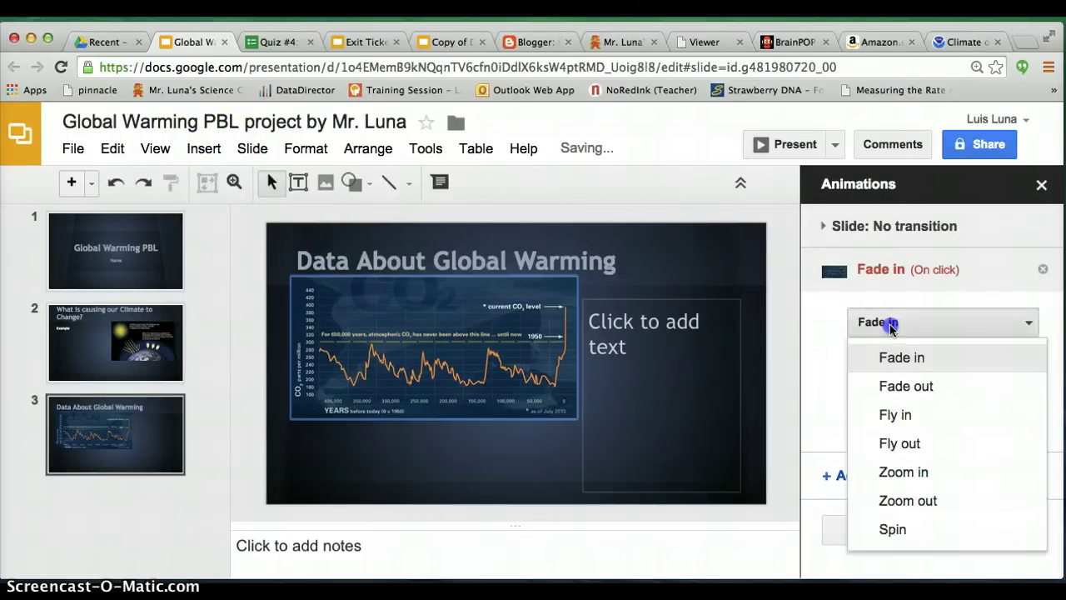
pyautogui.click(888, 323)
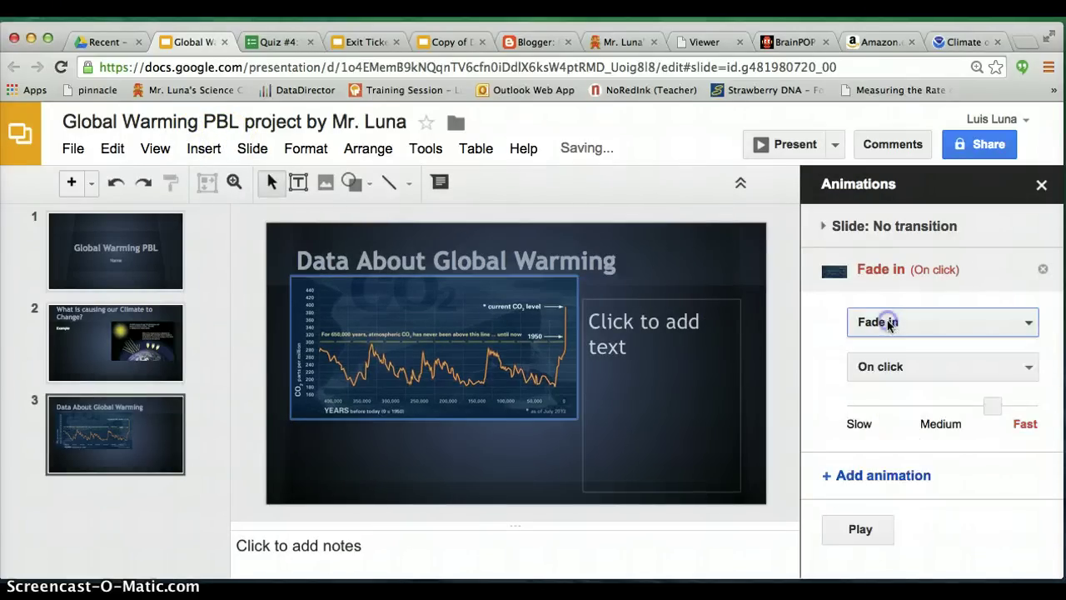
pyautogui.click(859, 528)
pyautogui.click(575, 453)
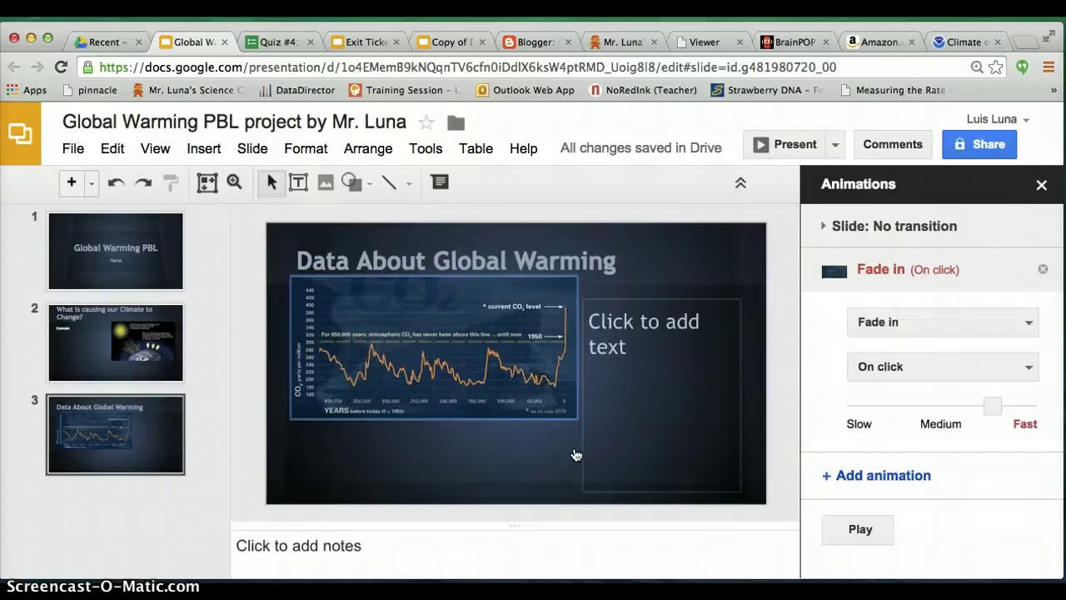
pyautogui.click(795, 150)
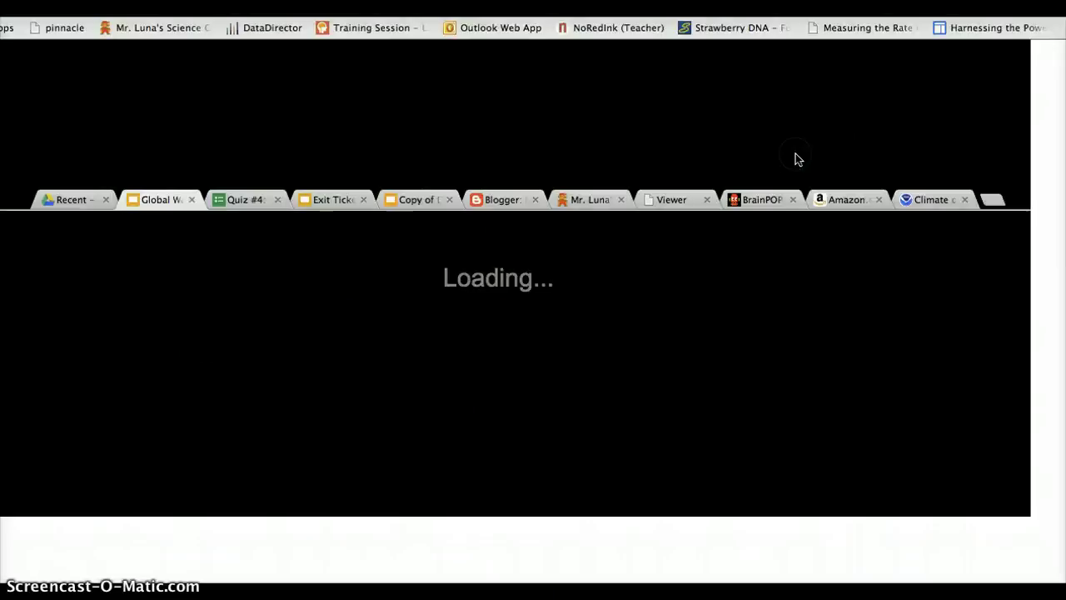
pyautogui.click(796, 153)
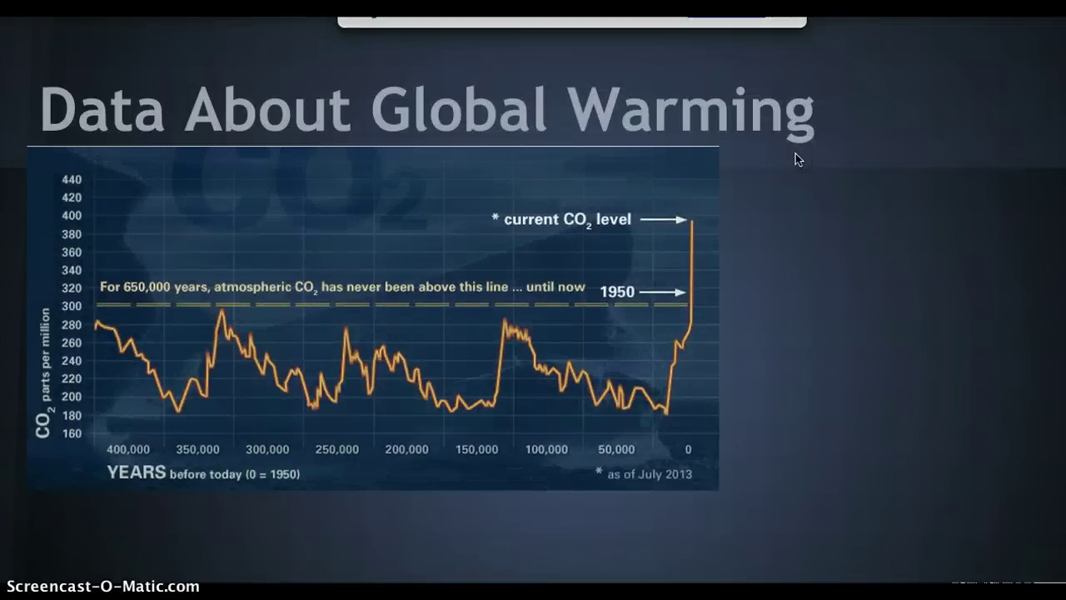
pyautogui.press('Escape')
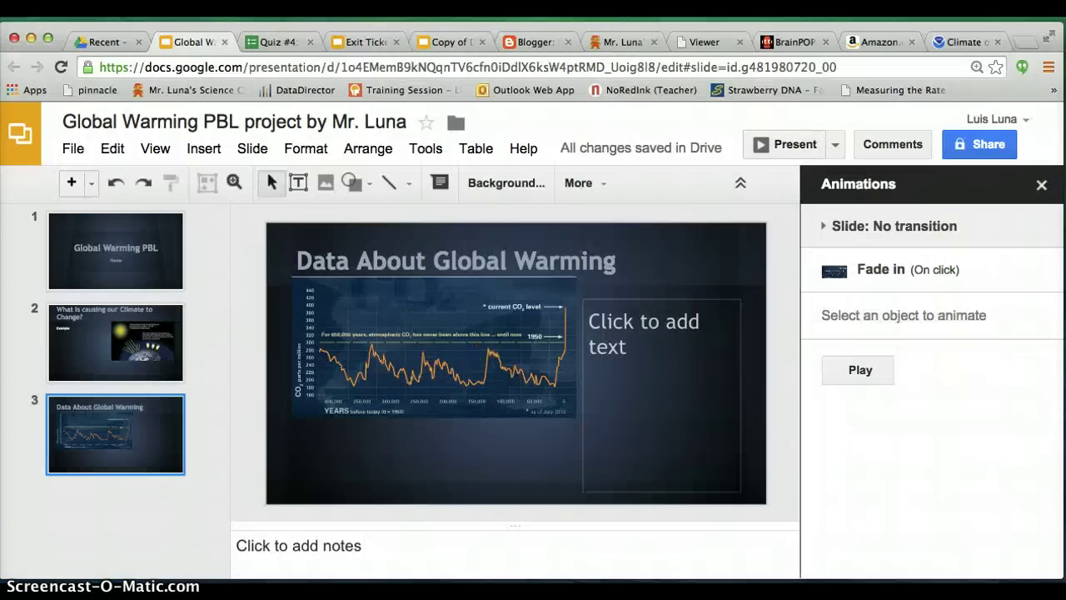